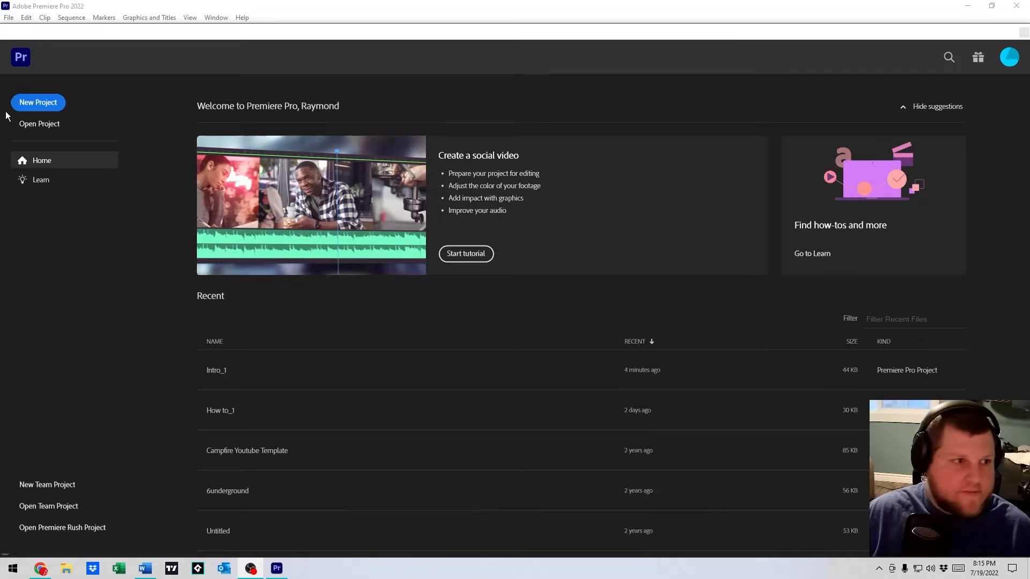
Step: Create a new project named "Audio Cleanup" in the D:\Dropbox\YoutubeHowTo location without selecting any media
{"action": "left_click", "coordinate": [43, 107]}
{"action": "left_click", "coordinate": [43, 106]}
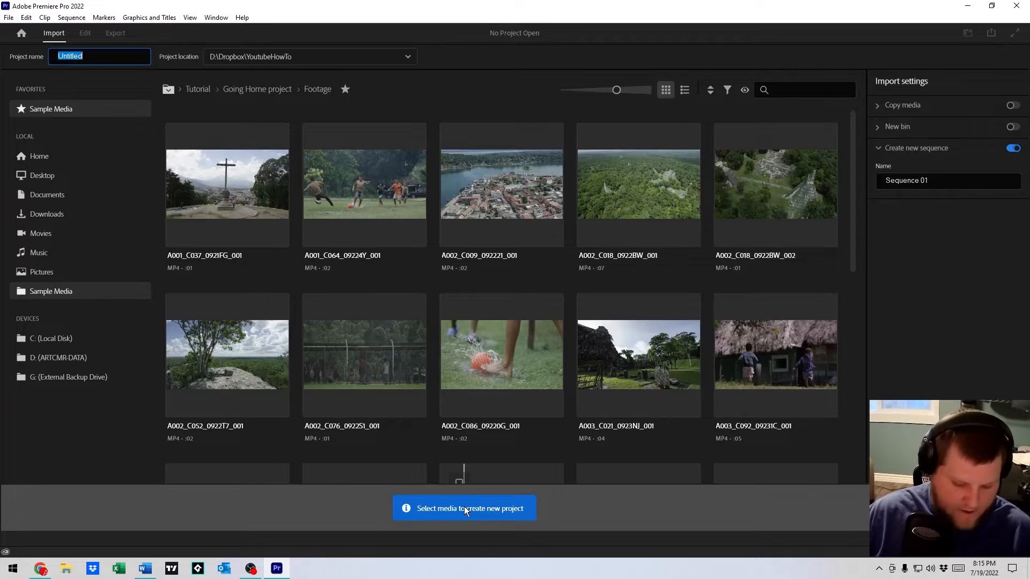
{"action": "type", "text": "Audio Cleanup"}
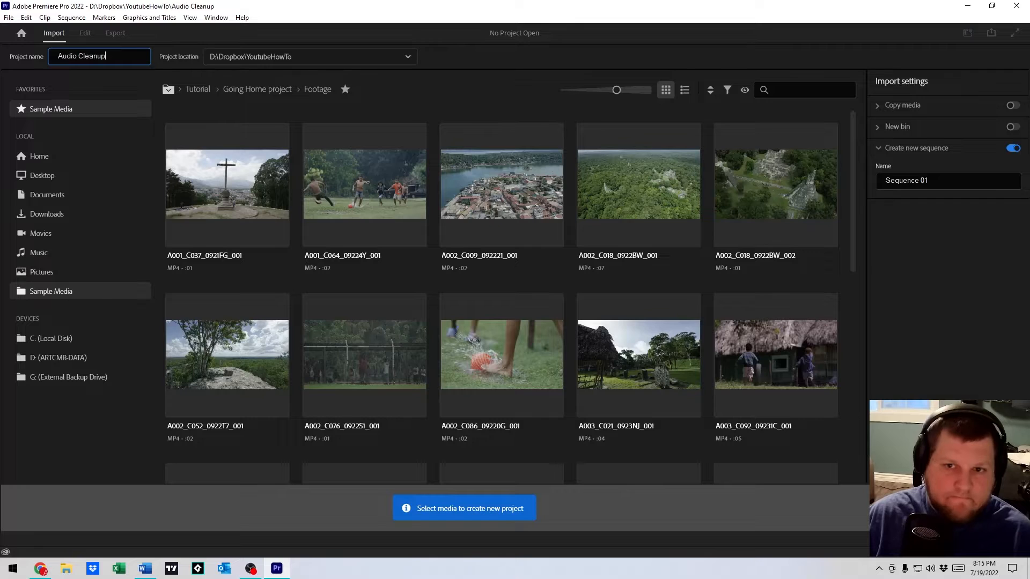
{"action": "key", "text": "Return"}
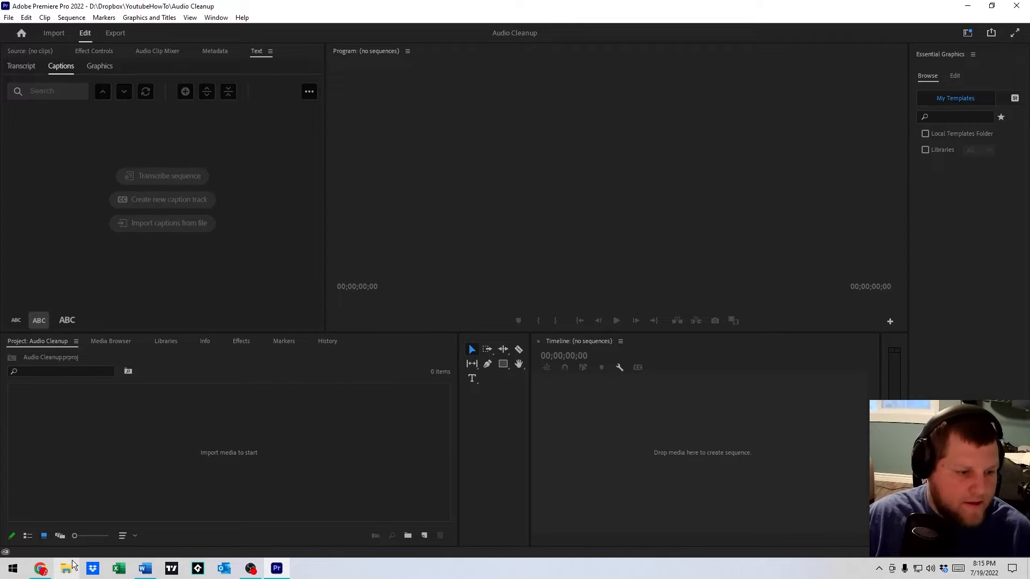
{"action": "left_click", "coordinate": [63, 574]}
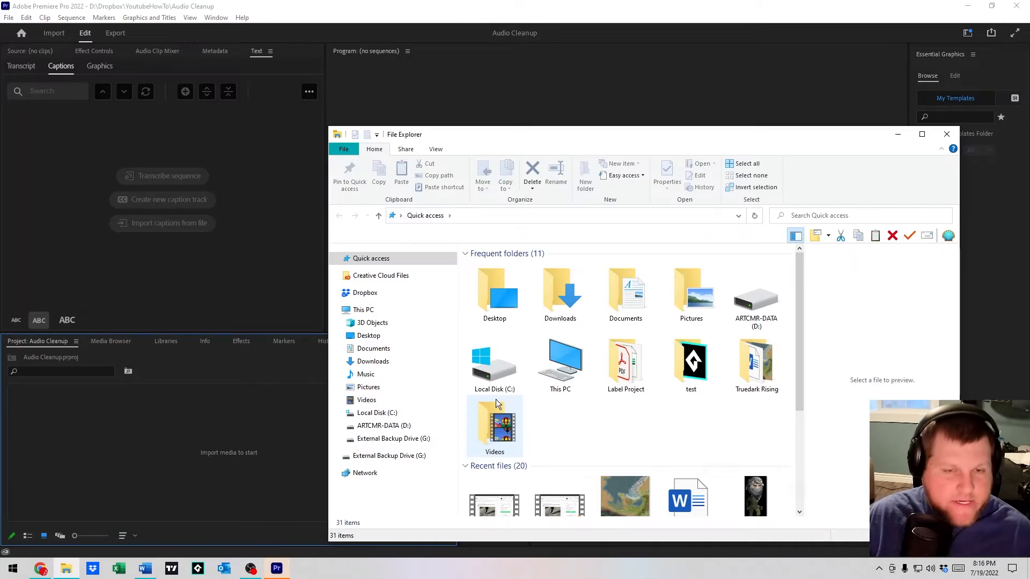
{"action": "left_click_drag", "start_coordinate": [527, 133], "coordinate": [1029, 99]}
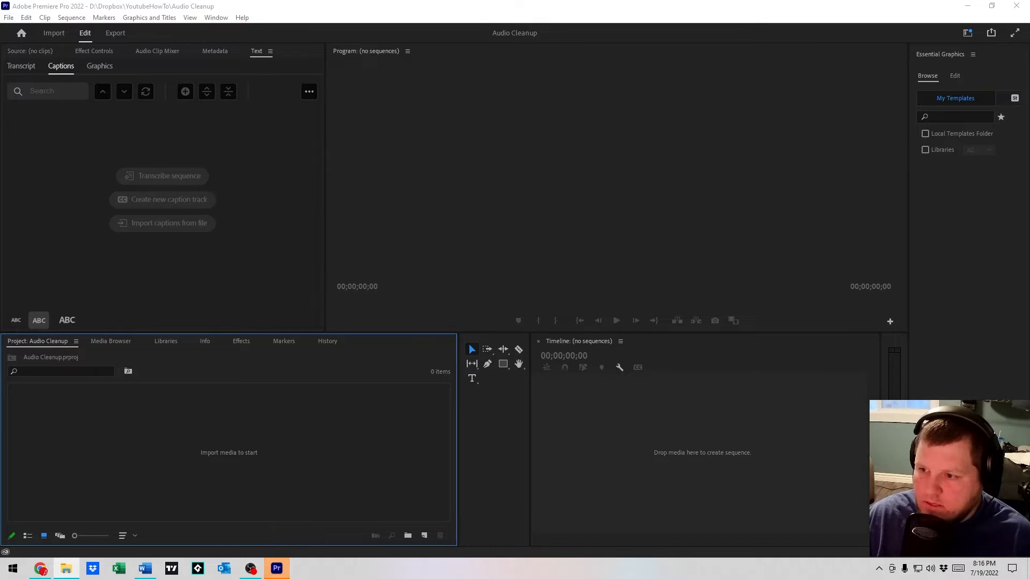
{"action": "left_click_drag", "start_coordinate": [277, 569], "coordinate": [296, 453]}
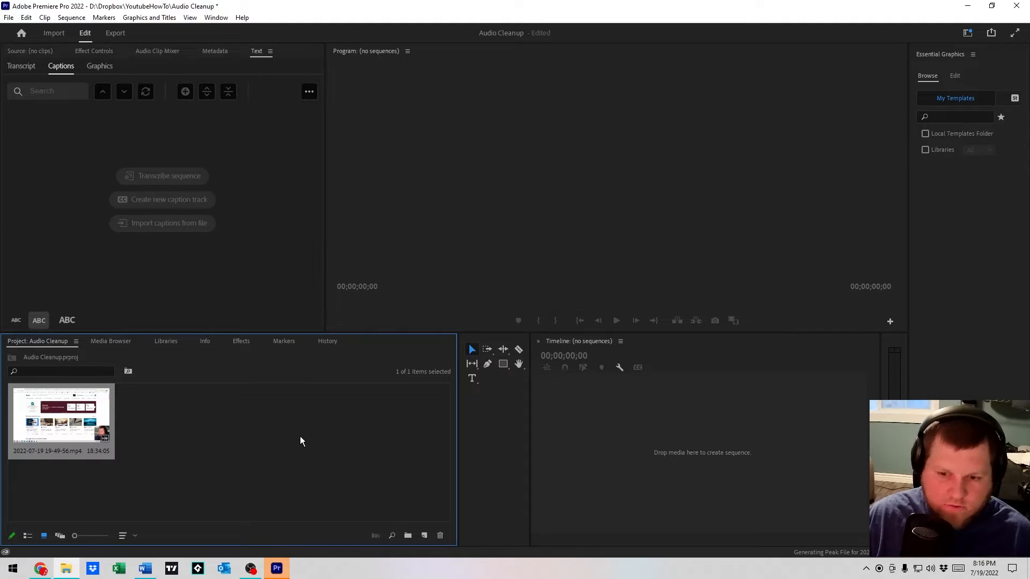
{"action": "left_click", "coordinate": [301, 440]}
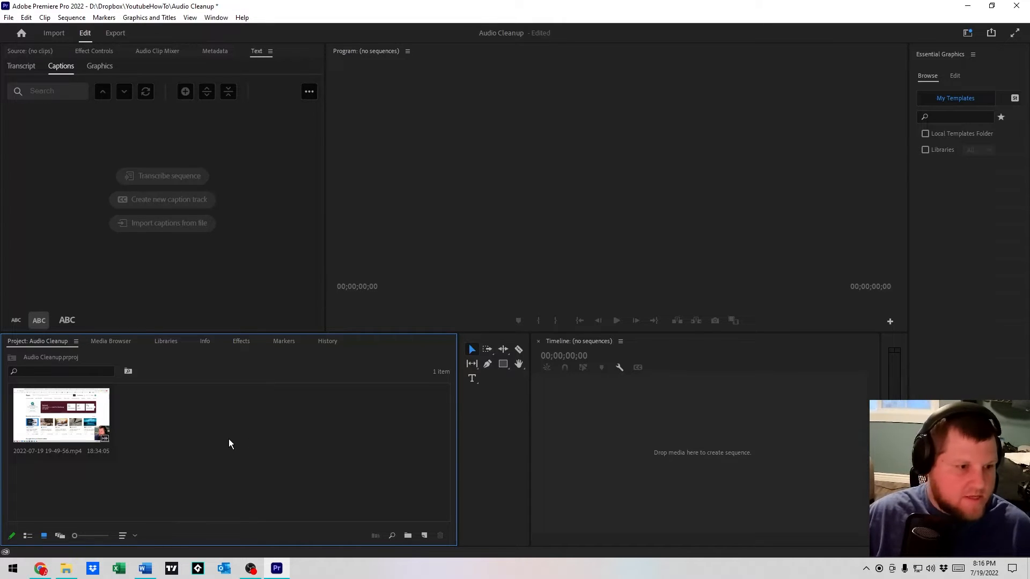
{"action": "right_click", "coordinate": [75, 421]}
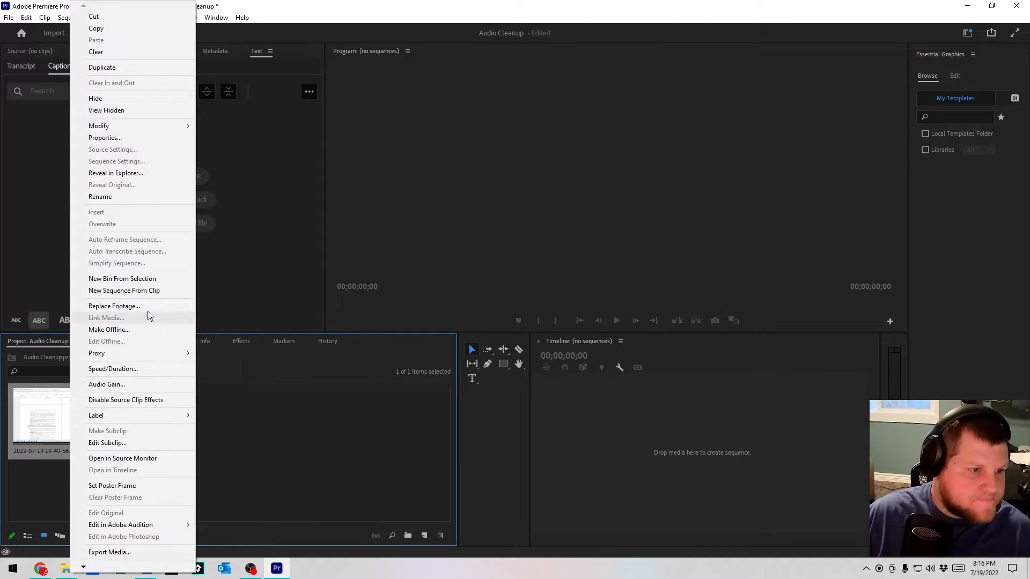
{"action": "left_click", "coordinate": [149, 290]}
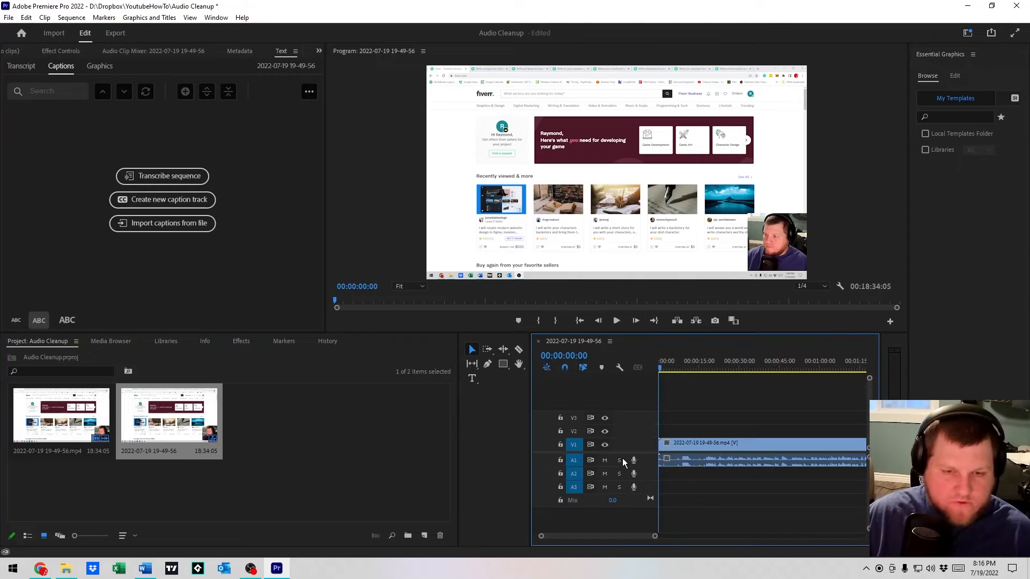
{"action": "left_click_drag", "start_coordinate": [673, 367], "coordinate": [626, 372]}
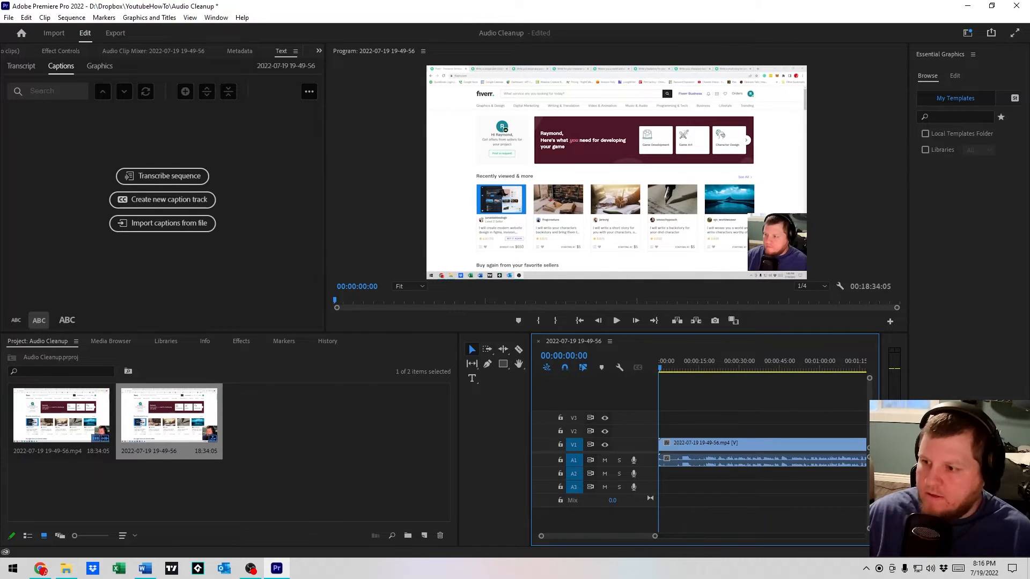
{"action": "key", "text": "alt+Tab"}
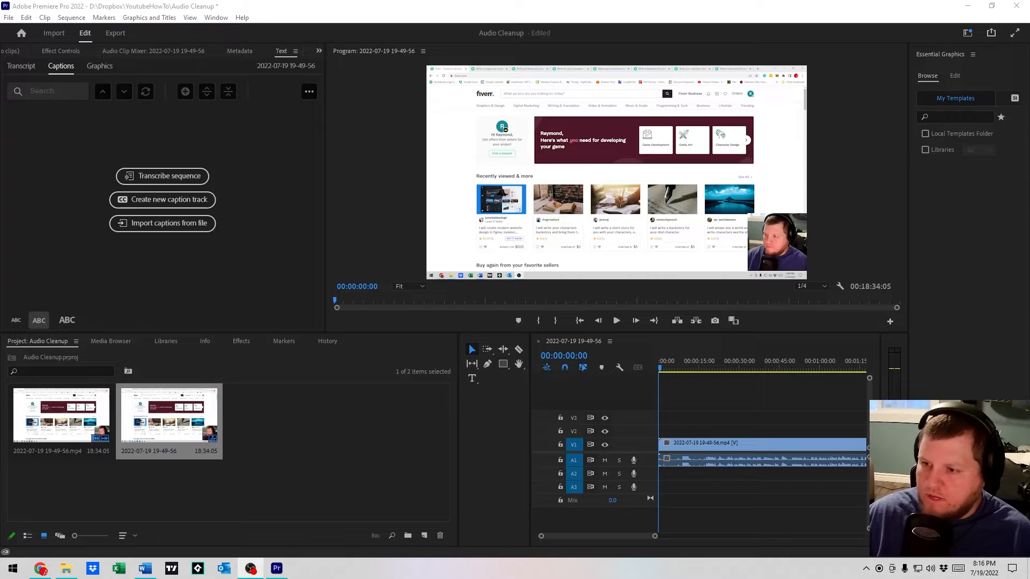
{"action": "left_click", "coordinate": [727, 410]}
{"action": "left_click", "coordinate": [703, 456]}
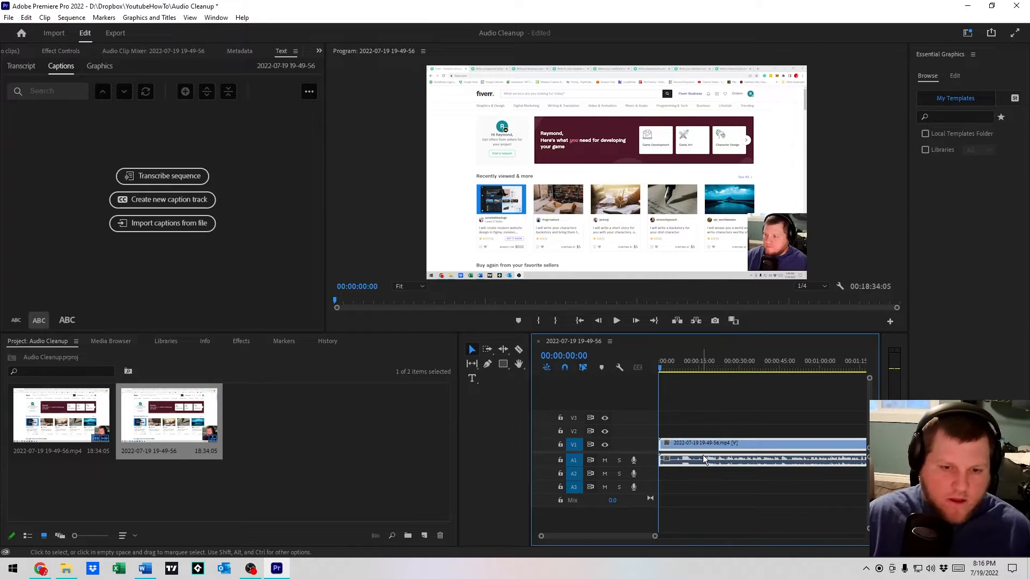
Step: Widen the timeline area, show a longer time range, and enlarge the audio and video tracks so the waveform is readable
{"action": "left_click_drag", "start_coordinate": [654, 536], "coordinate": [686, 536]}
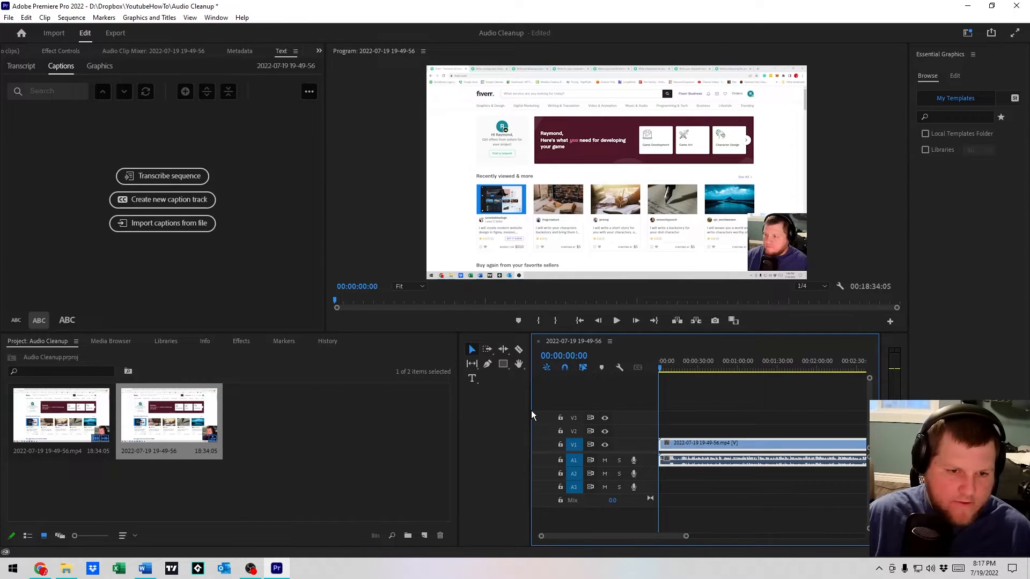
{"action": "left_click_drag", "start_coordinate": [530, 411], "coordinate": [275, 412]}
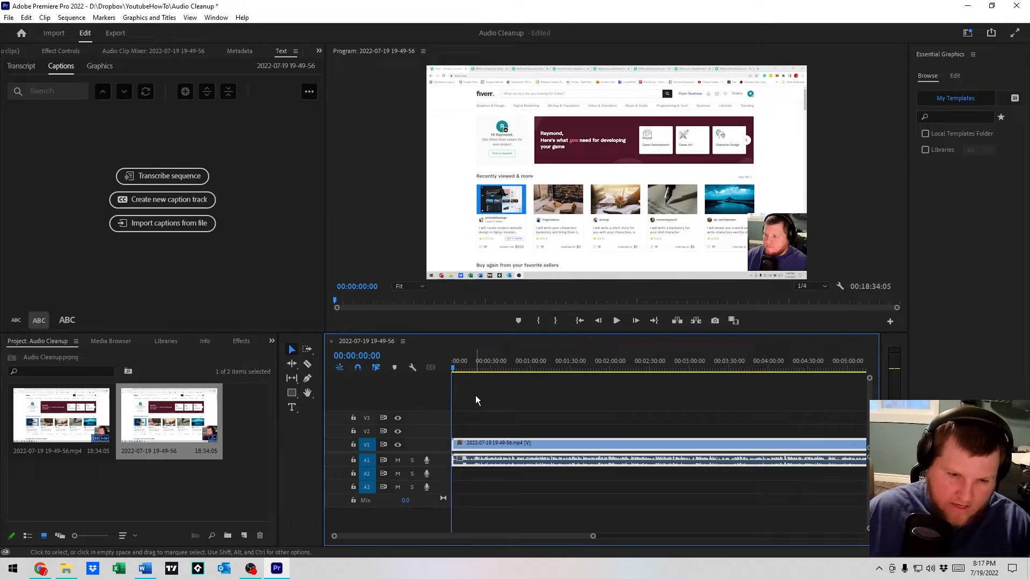
{"action": "left_click", "coordinate": [509, 503]}
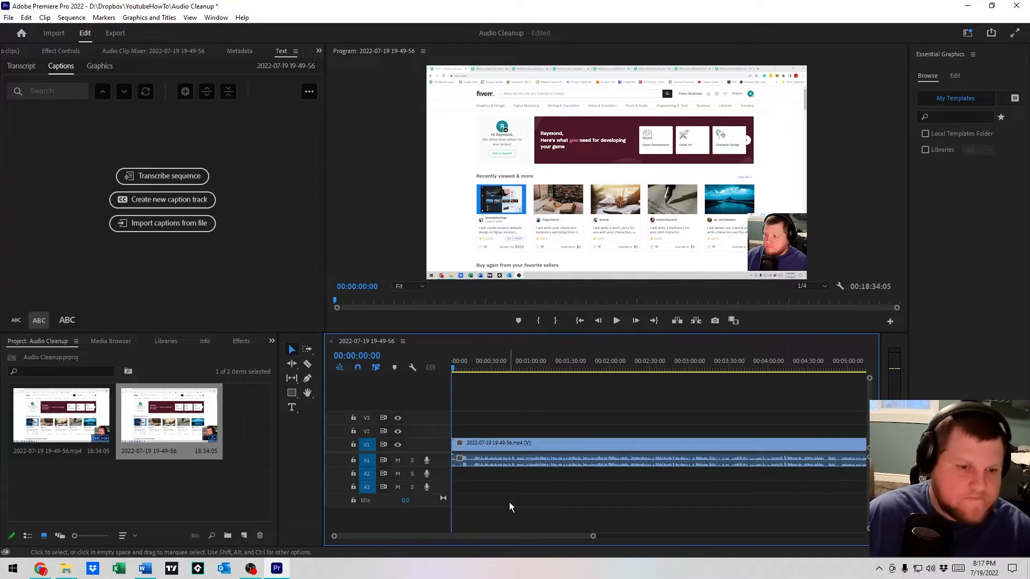
{"action": "left_click", "coordinate": [512, 465]}
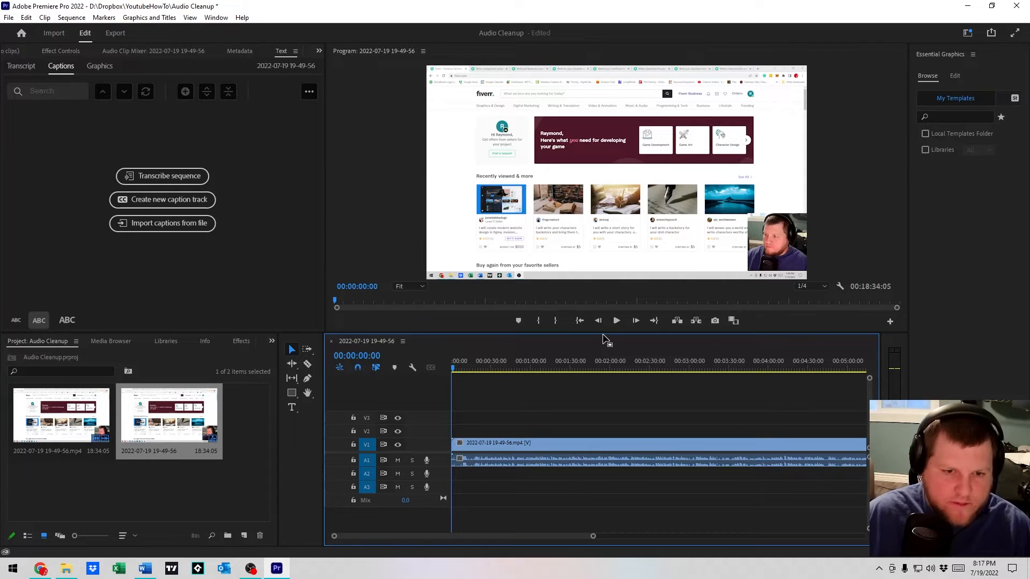
{"action": "left_click_drag", "start_coordinate": [869, 457], "coordinate": [869, 472]}
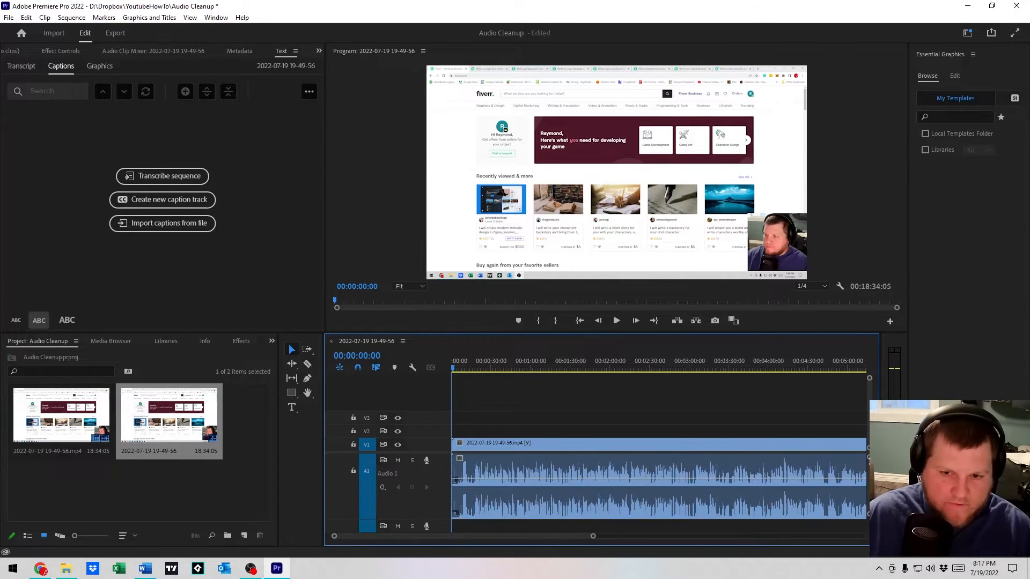
{"action": "left_click_drag", "start_coordinate": [867, 425], "coordinate": [860, 390]}
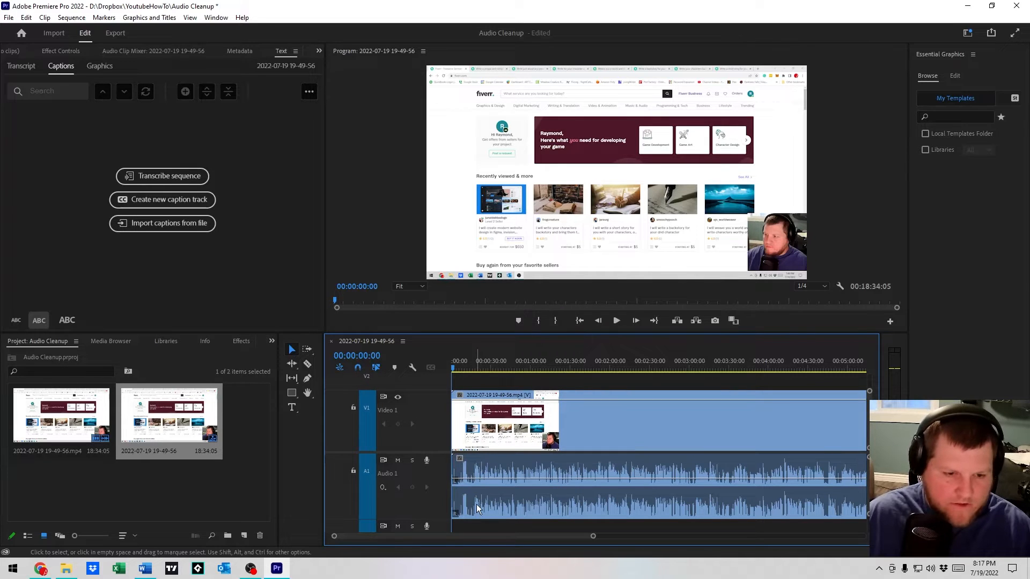
Step: Send the sequence clip's audio to Adobe Audition for editing
{"action": "left_click", "coordinate": [542, 475]}
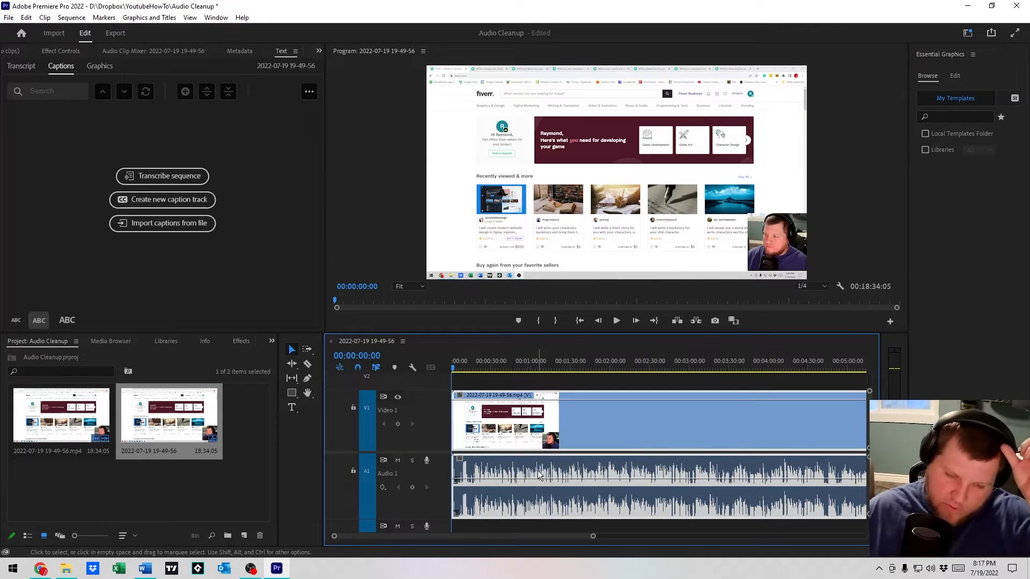
{"action": "right_click", "coordinate": [614, 471]}
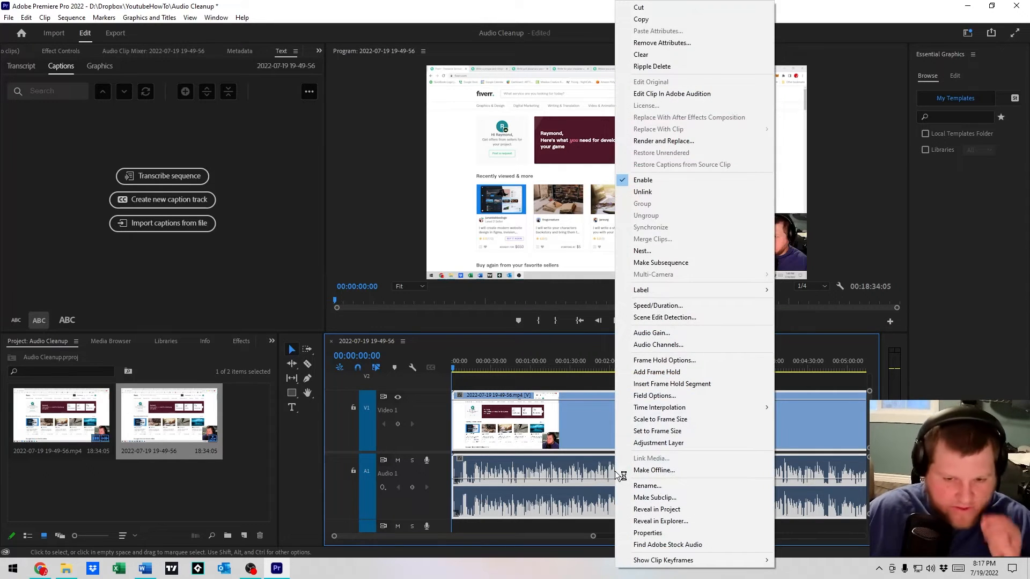
{"action": "left_click", "coordinate": [599, 502]}
{"action": "right_click", "coordinate": [597, 499]}
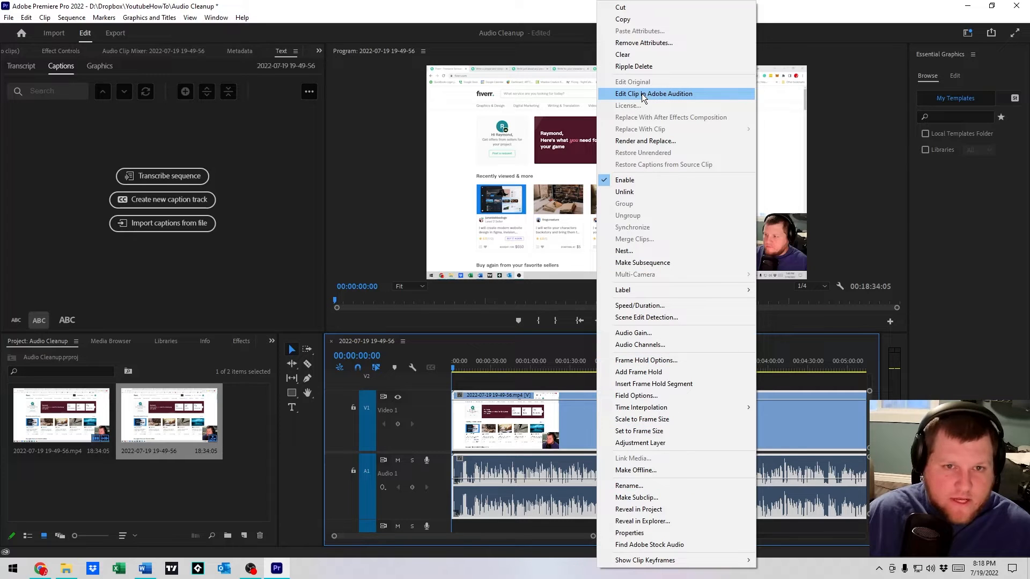
{"action": "left_click", "coordinate": [645, 140]}
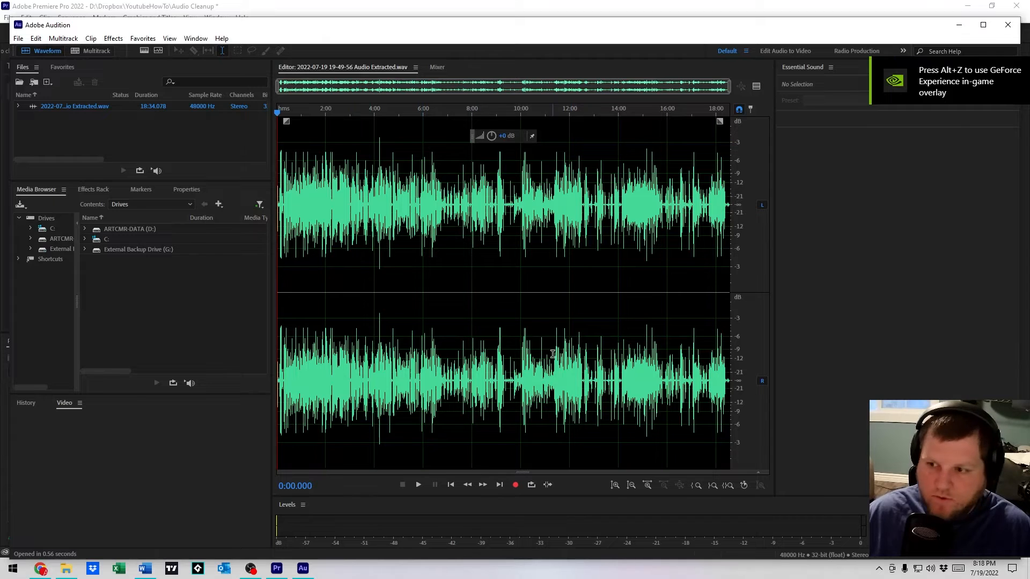
Step: Listen to the extracted audio from the beginning and at several points further along the recording
{"action": "key", "text": "space"}
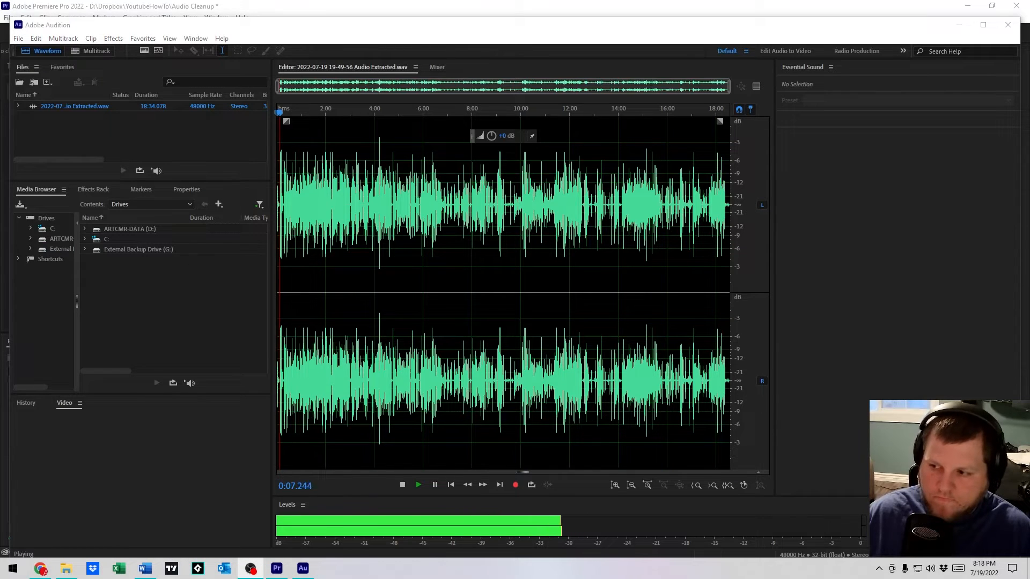
{"action": "left_click", "coordinate": [280, 116]}
{"action": "left_click", "coordinate": [295, 114]}
{"action": "key", "text": "space"}
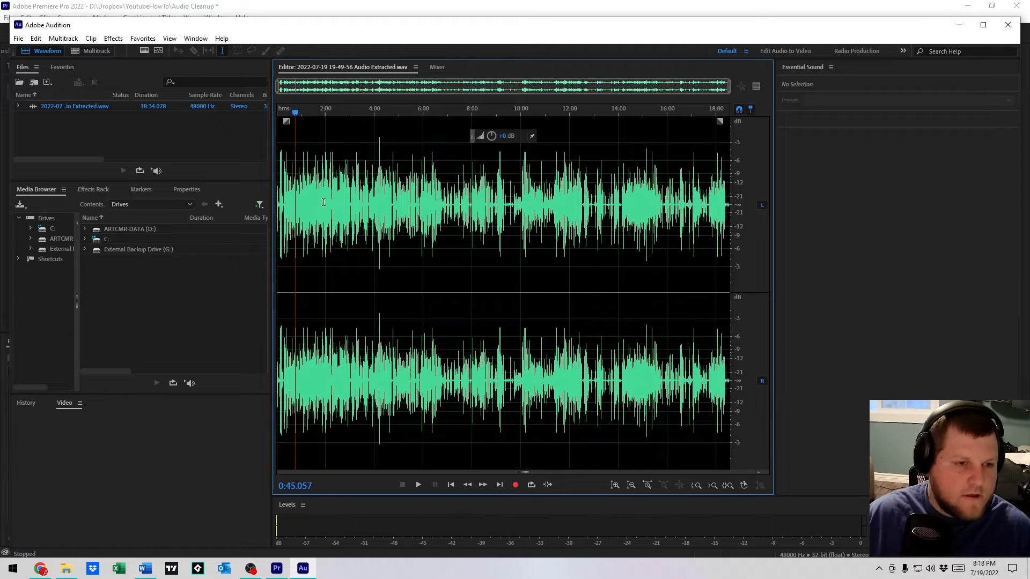
{"action": "left_click_drag", "start_coordinate": [295, 113], "coordinate": [442, 113]}
{"action": "key", "text": "space"}
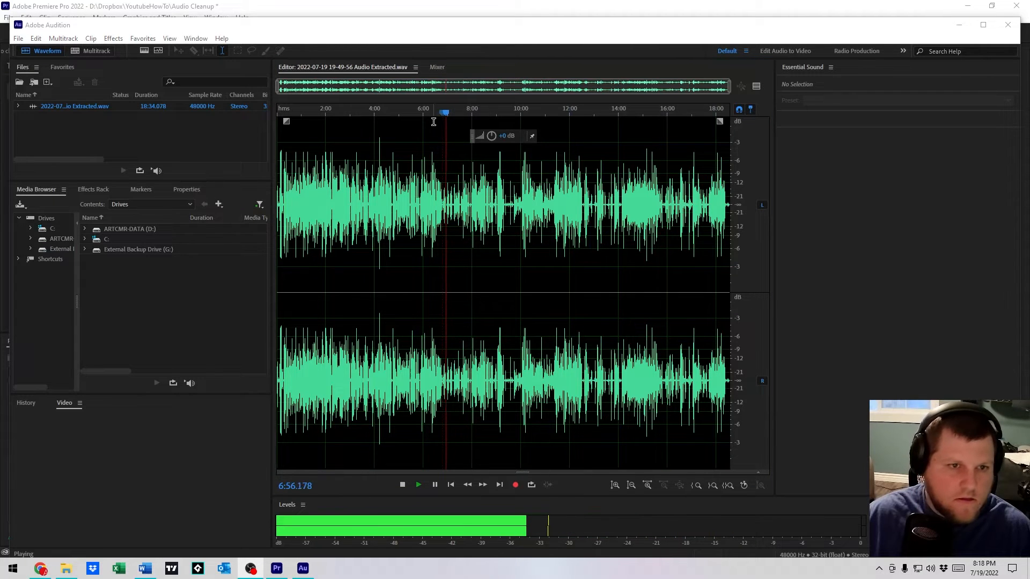
{"action": "left_click_drag", "start_coordinate": [444, 114], "coordinate": [327, 113]}
{"action": "key", "text": "space"}
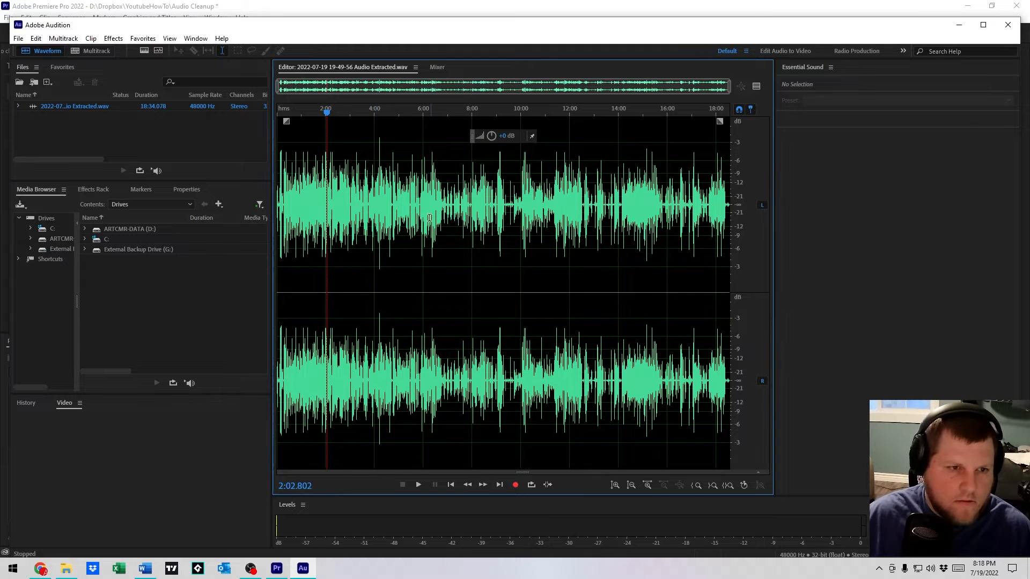
Step: Select the short silent gap between speech from about 1:58.4 to 1:59.2 and play it to check the background noise
{"action": "scroll", "coordinate": [359, 214], "scroll_direction": "up", "scroll_amount": 6}
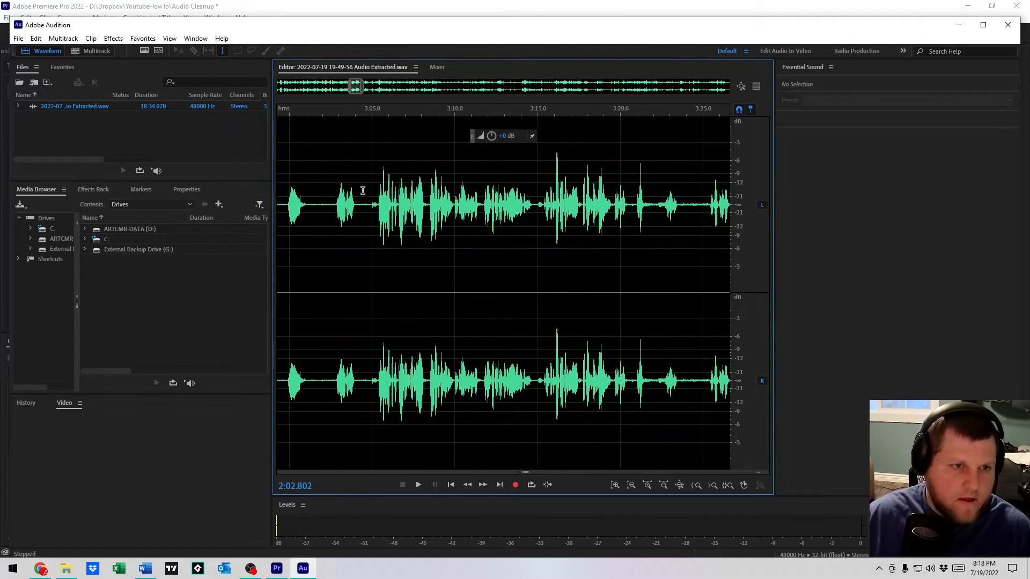
{"action": "left_click_drag", "start_coordinate": [351, 80], "coordinate": [331, 81]}
{"action": "scroll", "coordinate": [563, 246], "scroll_direction": "up", "scroll_amount": 5}
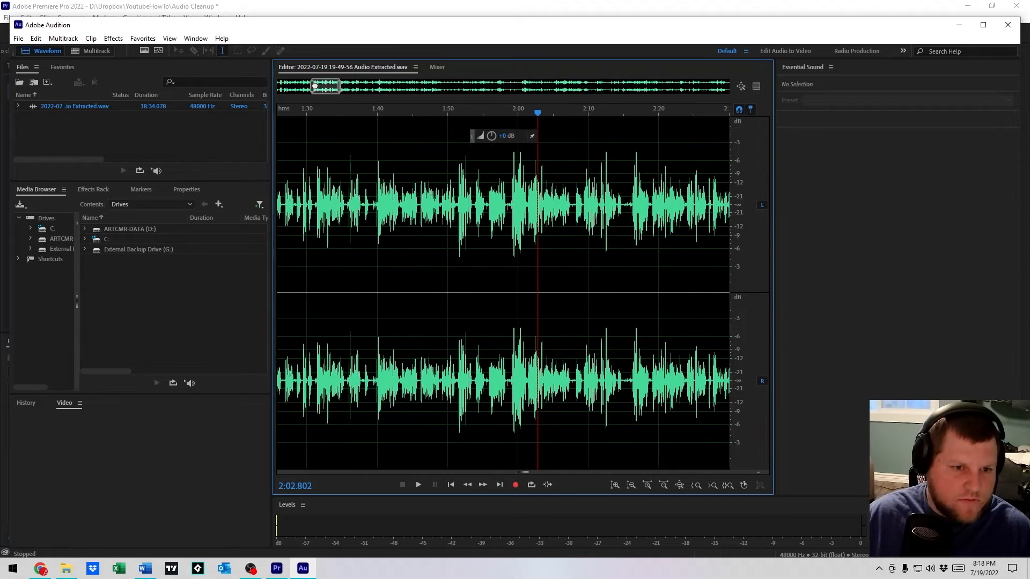
{"action": "scroll", "coordinate": [560, 249], "scroll_direction": "up", "scroll_amount": 2}
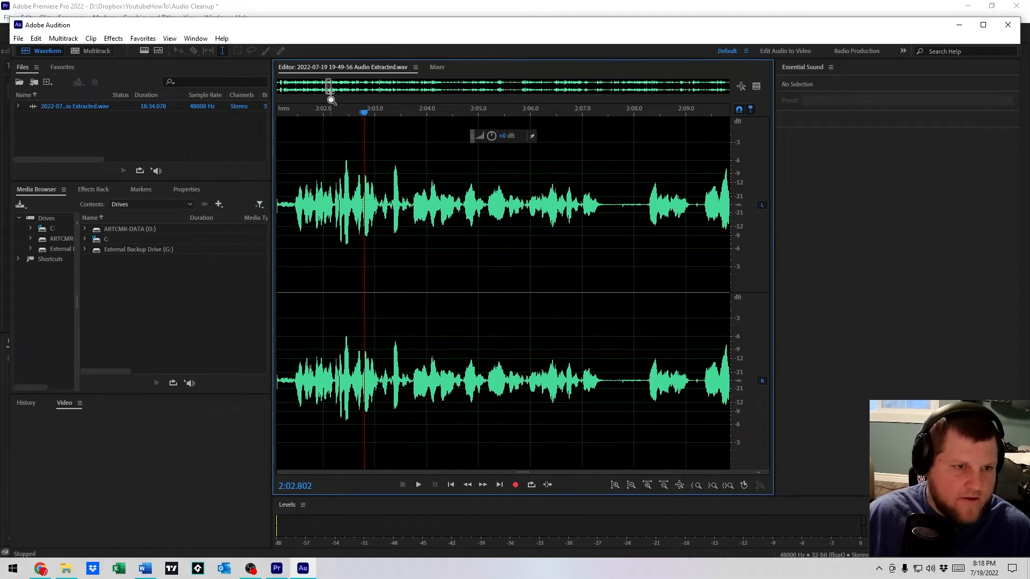
{"action": "left_click_drag", "start_coordinate": [325, 86], "coordinate": [322, 85]}
{"action": "left_click_drag", "start_coordinate": [531, 183], "coordinate": [571, 185]}
{"action": "key", "text": "space"}
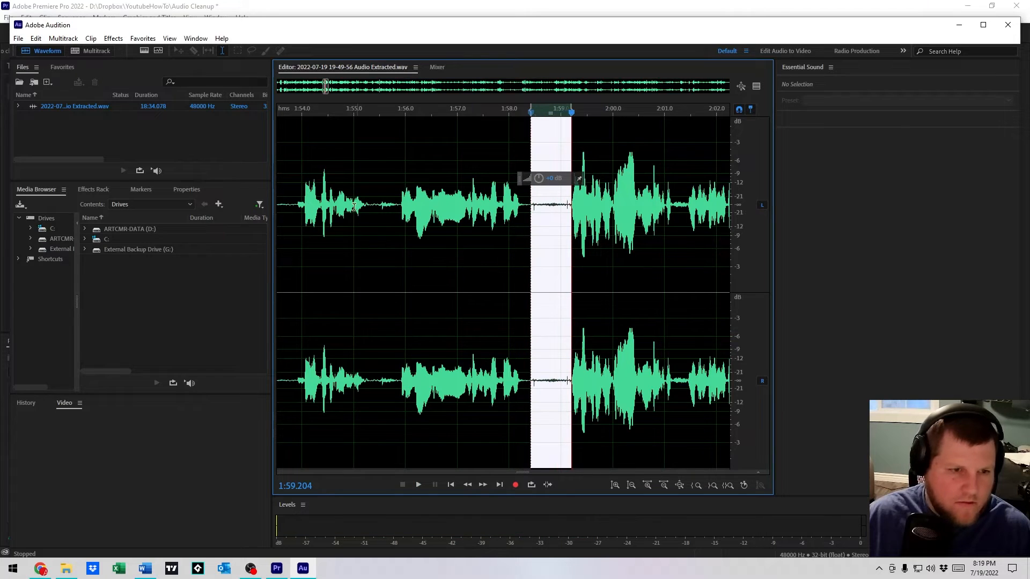
Step: Select and play the quiet stretch from about 0:02.4 to 0:07, then clear the selection and show the entire waveform
{"action": "left_click_drag", "start_coordinate": [324, 89], "coordinate": [279, 89]}
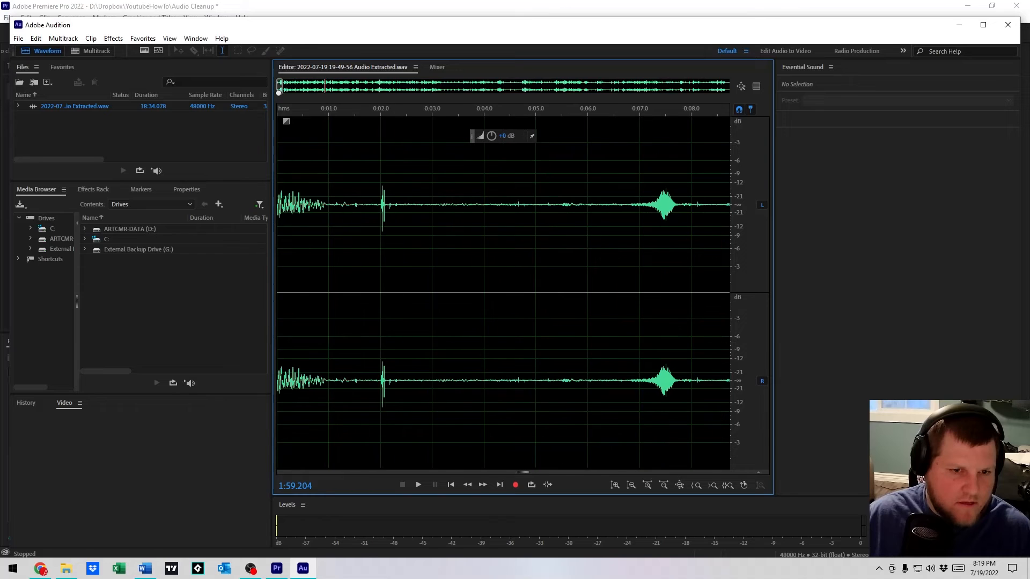
{"action": "left_click", "coordinate": [421, 177]}
{"action": "left_click_drag", "start_coordinate": [401, 198], "coordinate": [638, 221]}
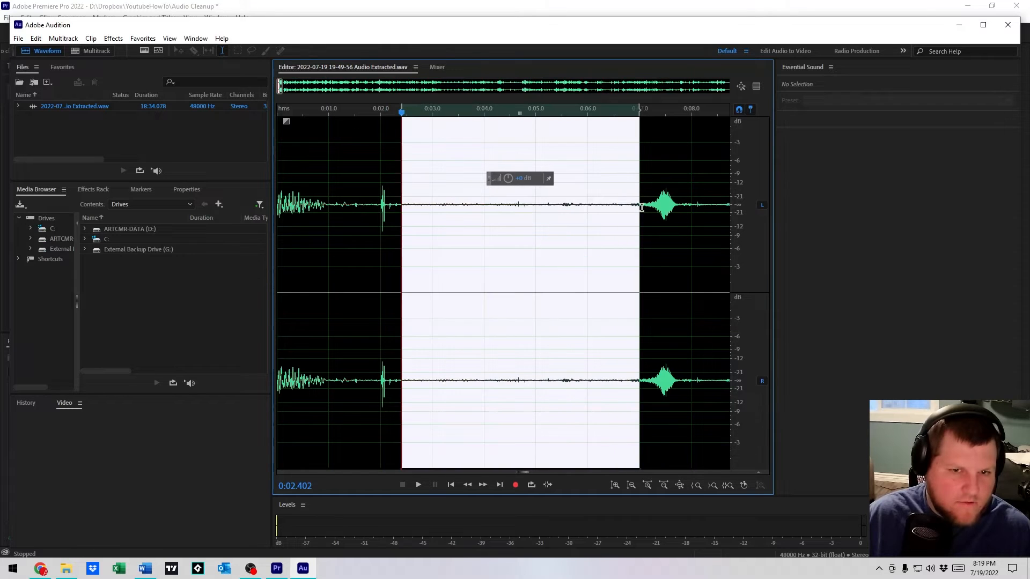
{"action": "key", "text": "space"}
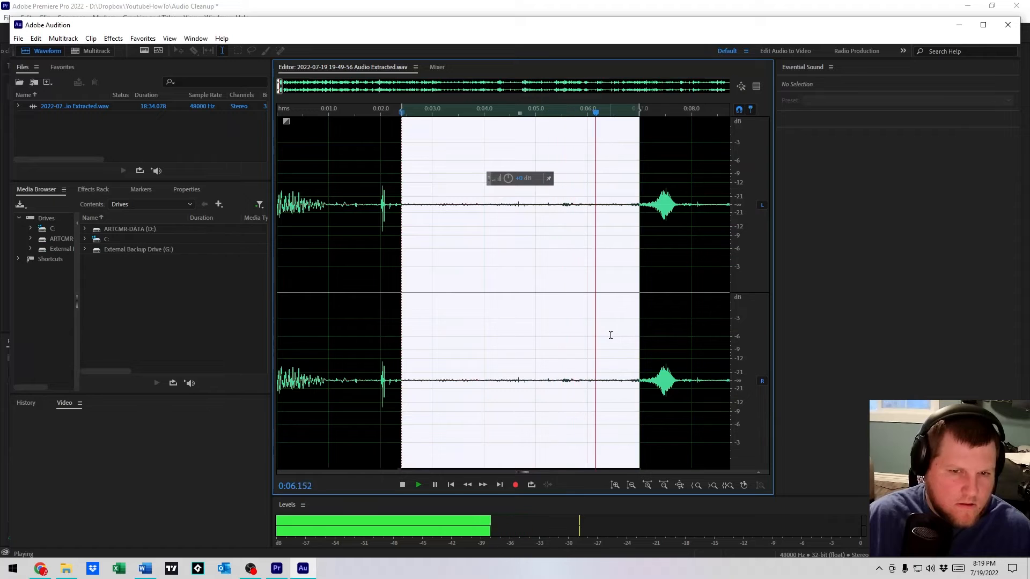
{"action": "scroll", "coordinate": [631, 341], "scroll_direction": "down", "scroll_amount": 9}
{"action": "left_click", "coordinate": [423, 276]}
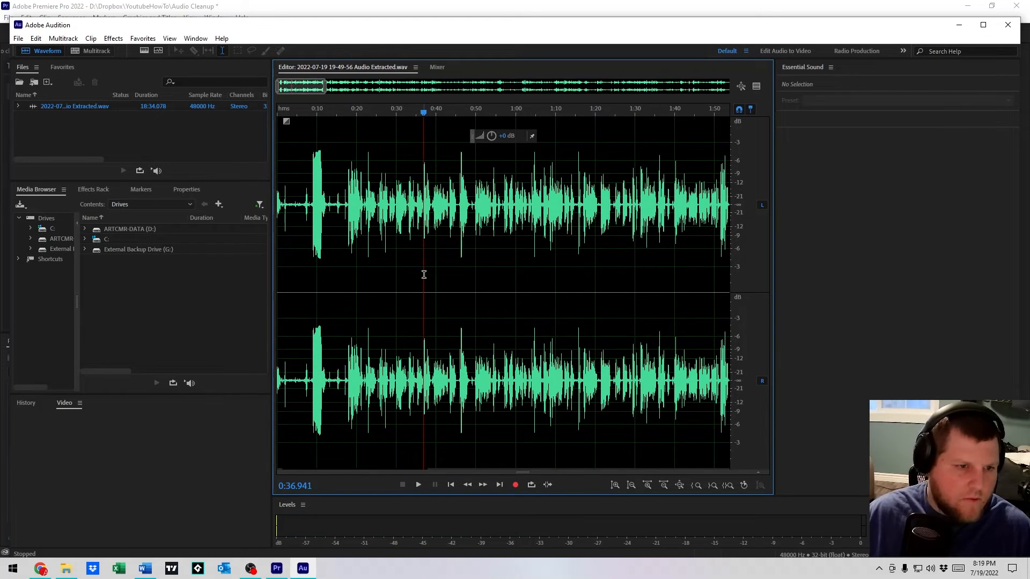
{"action": "scroll", "coordinate": [424, 275], "scroll_direction": "down", "scroll_amount": 6}
{"action": "scroll", "coordinate": [434, 282], "scroll_direction": "down", "scroll_amount": 3}
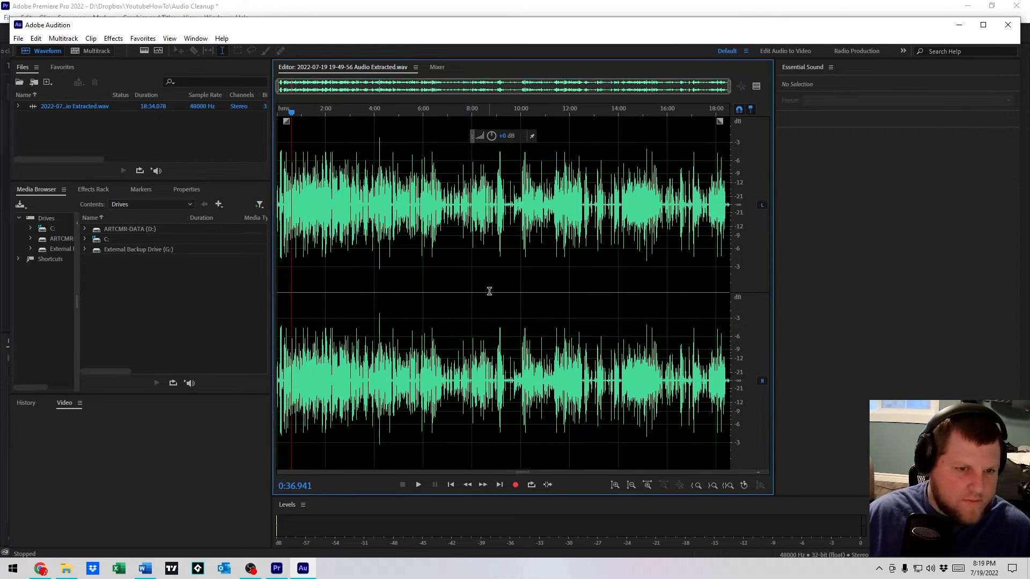
Step: Select the entire waveform and apply Adaptive Noise Reduction using the Default preset with noise reduced by 20 dB and 30% noisiness
{"action": "left_click", "coordinate": [410, 268]}
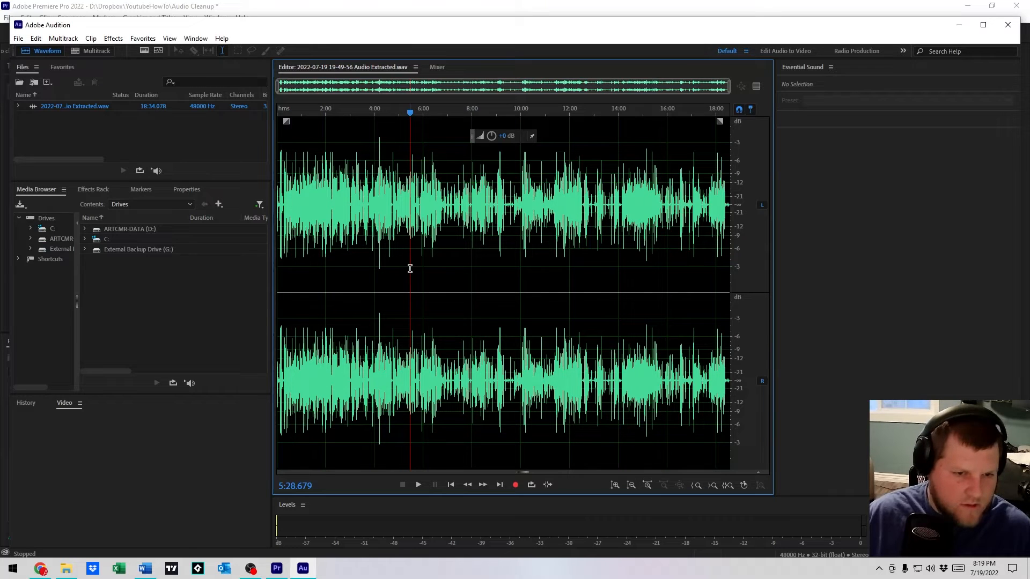
{"action": "left_click", "coordinate": [525, 256]}
{"action": "left_click", "coordinate": [485, 259]}
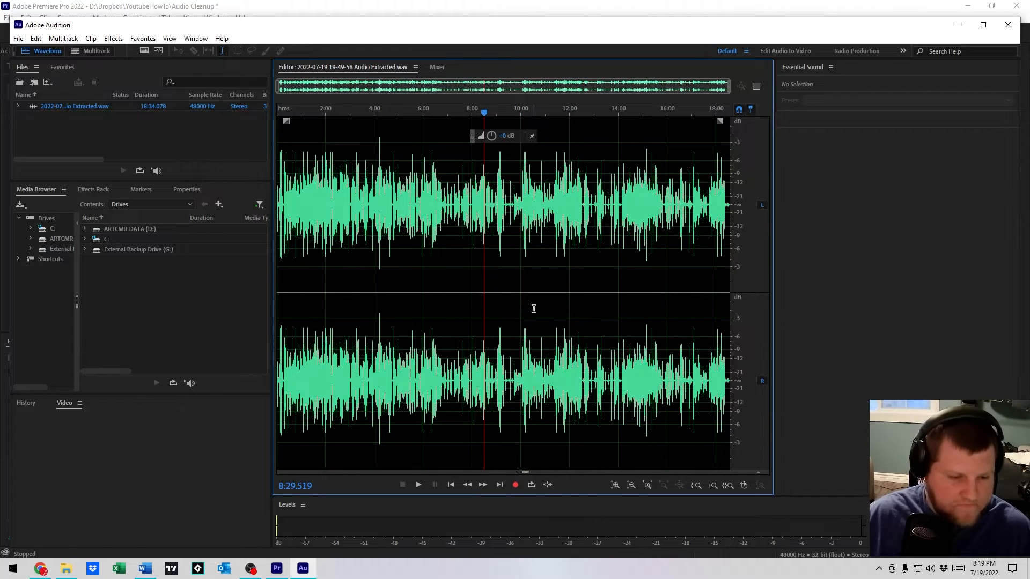
{"action": "key", "text": "ctrl+a"}
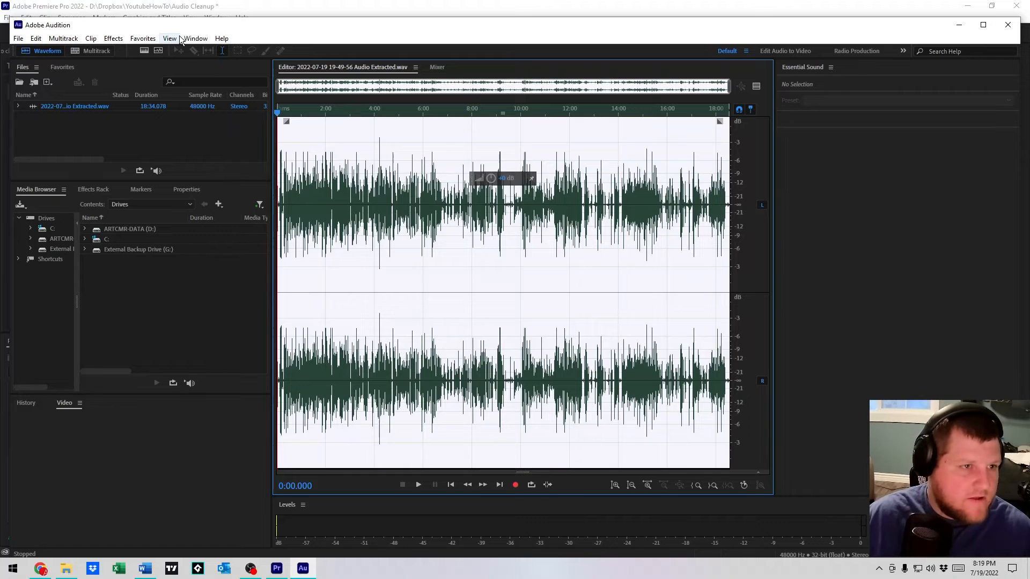
{"action": "left_click", "coordinate": [113, 38]}
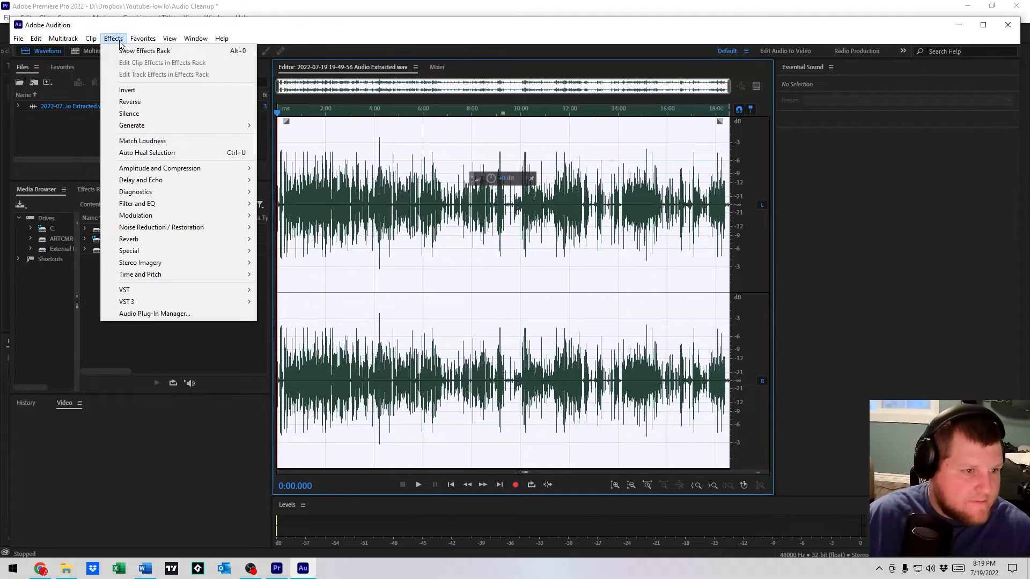
{"action": "mouse_move", "coordinate": [188, 230]}
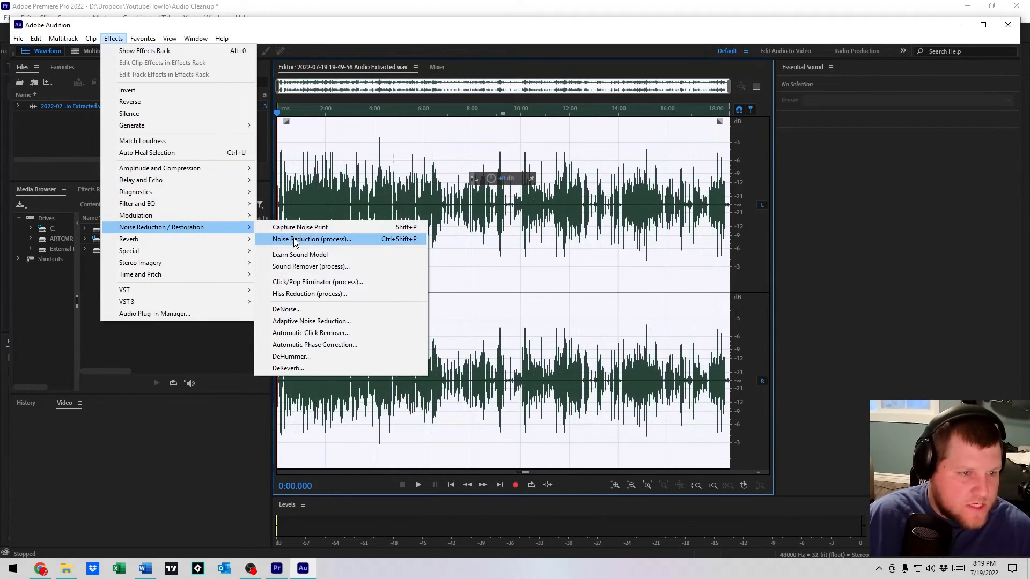
{"action": "left_click", "coordinate": [343, 320]}
{"action": "left_click_drag", "start_coordinate": [507, 170], "coordinate": [813, 160]}
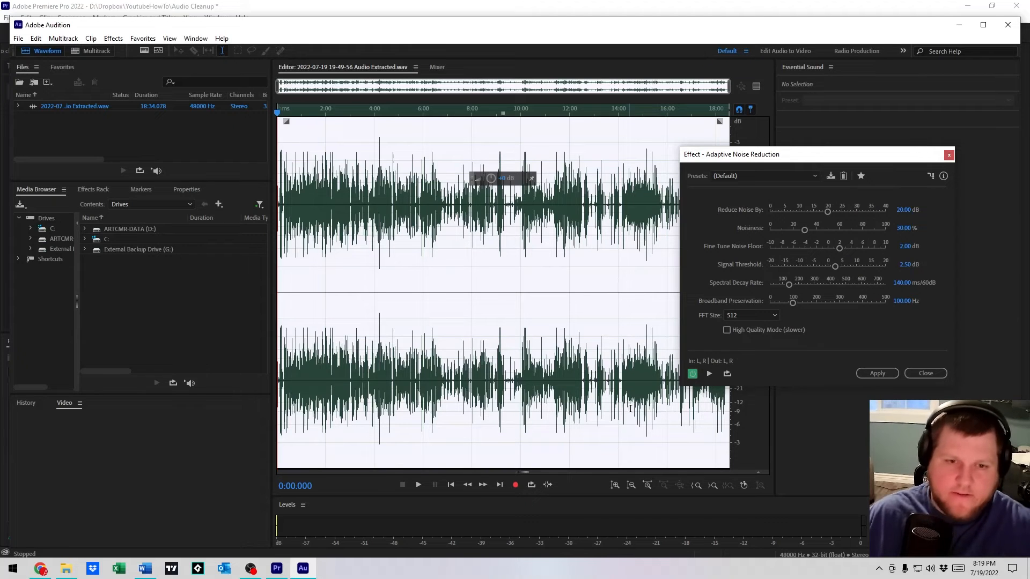
{"action": "left_click", "coordinate": [882, 372]}
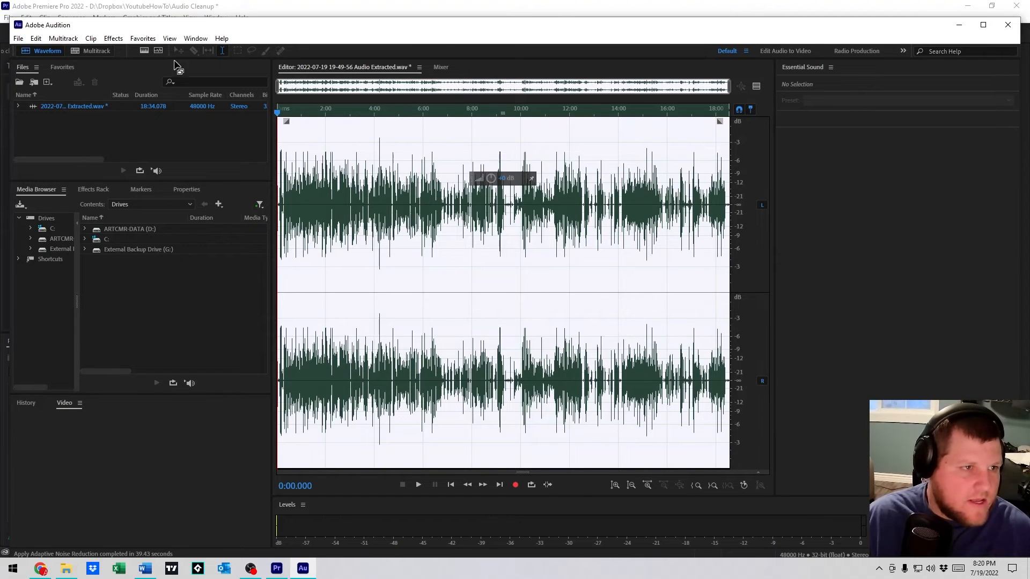
Step: Apply the DeReverb restoration effect to the entire waveform with Auto Gain on and the amount left at 40%
{"action": "left_click", "coordinate": [124, 41]}
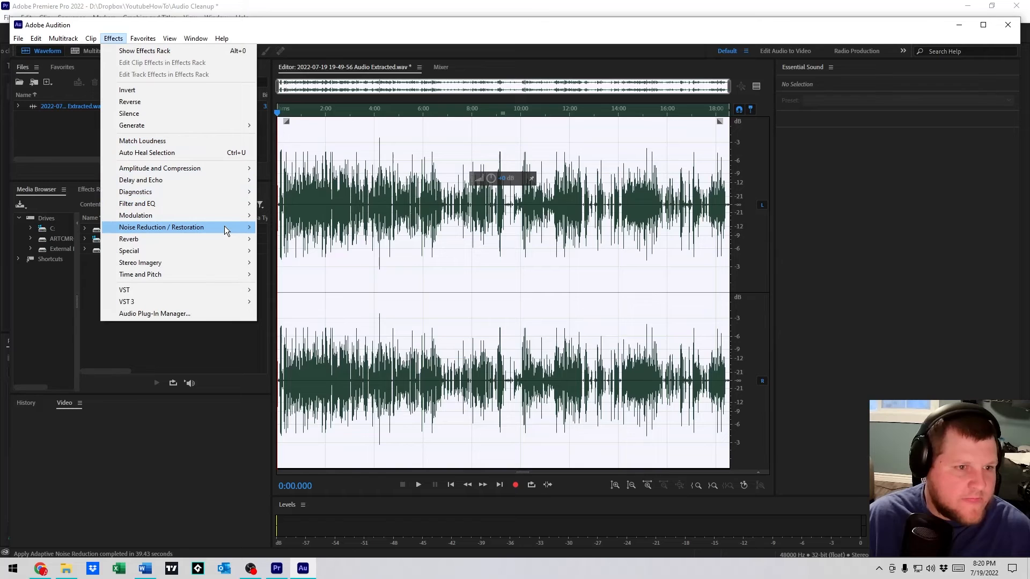
{"action": "mouse_move", "coordinate": [224, 227]}
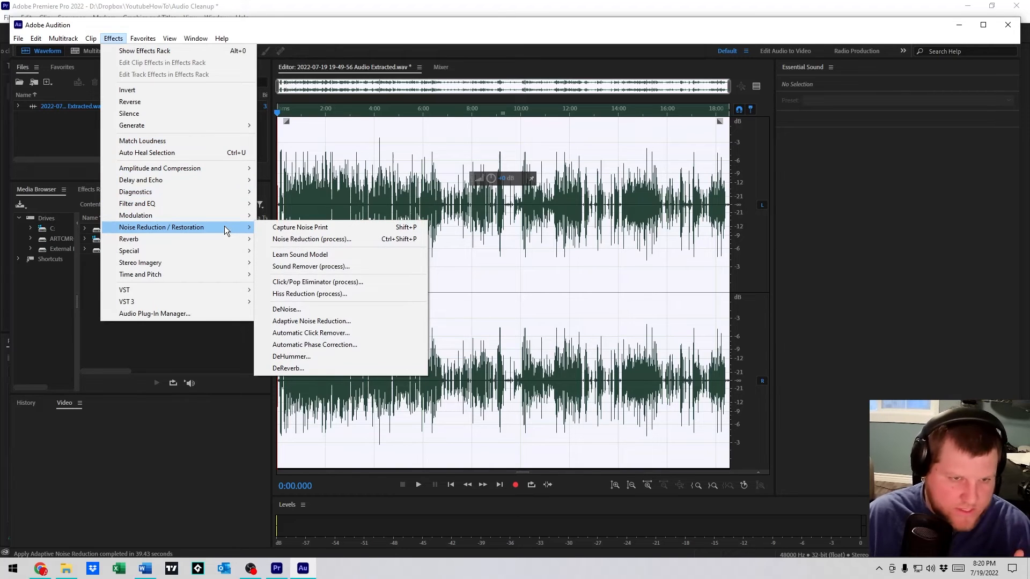
{"action": "left_click", "coordinate": [337, 369]}
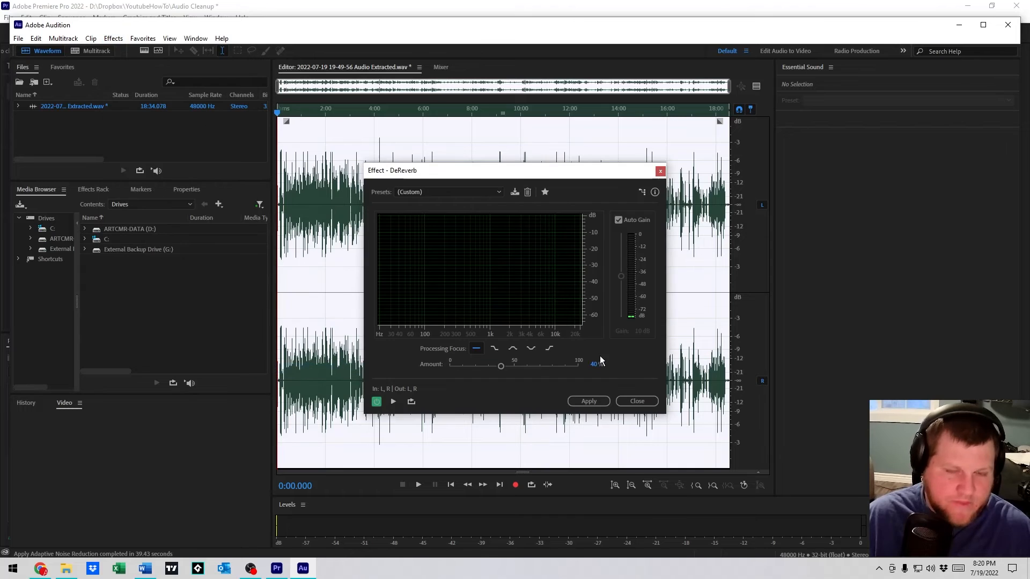
{"action": "left_click_drag", "start_coordinate": [588, 176], "coordinate": [936, 211]}
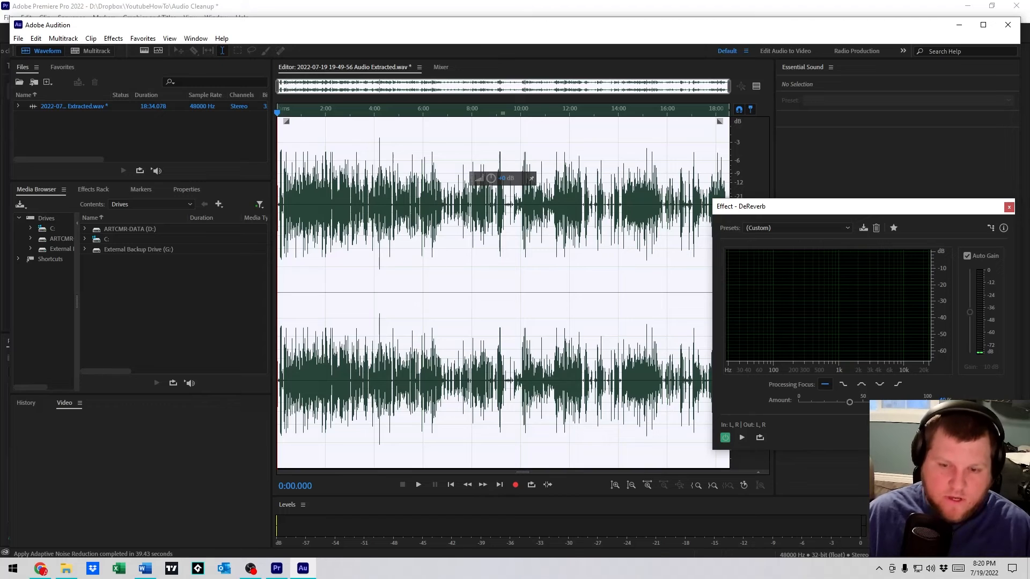
{"action": "left_click", "coordinate": [947, 438]}
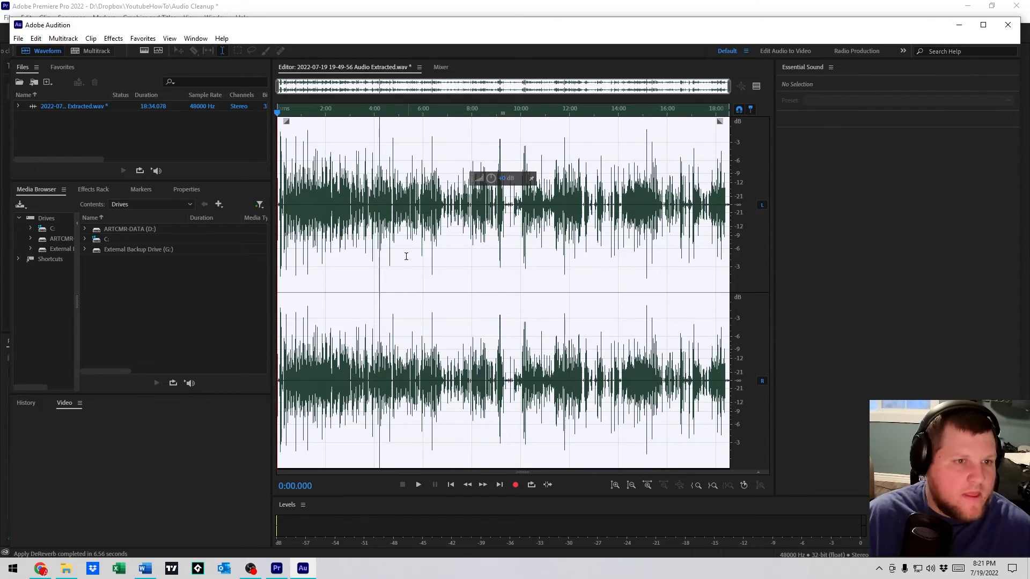
Step: Listen to the processed audio from about 2:43, 4:10, 4:28 and 5:09 to check the cleanup
{"action": "left_click", "coordinate": [343, 163]}
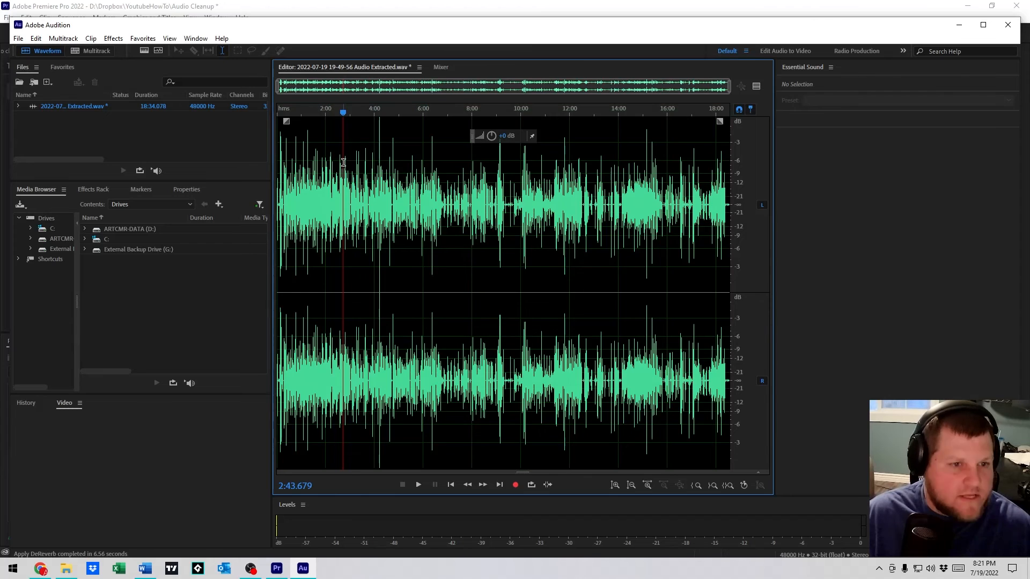
{"action": "key", "text": "space"}
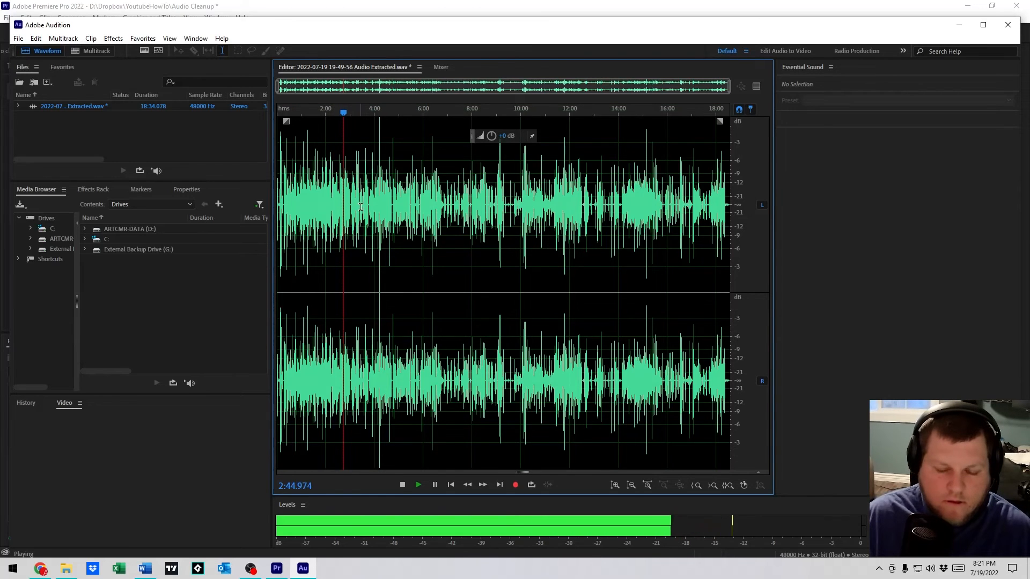
{"action": "scroll", "coordinate": [354, 182], "scroll_direction": "up", "scroll_amount": 3}
{"action": "scroll", "coordinate": [364, 167], "scroll_direction": "up", "scroll_amount": 2}
{"action": "left_click", "coordinate": [413, 199]}
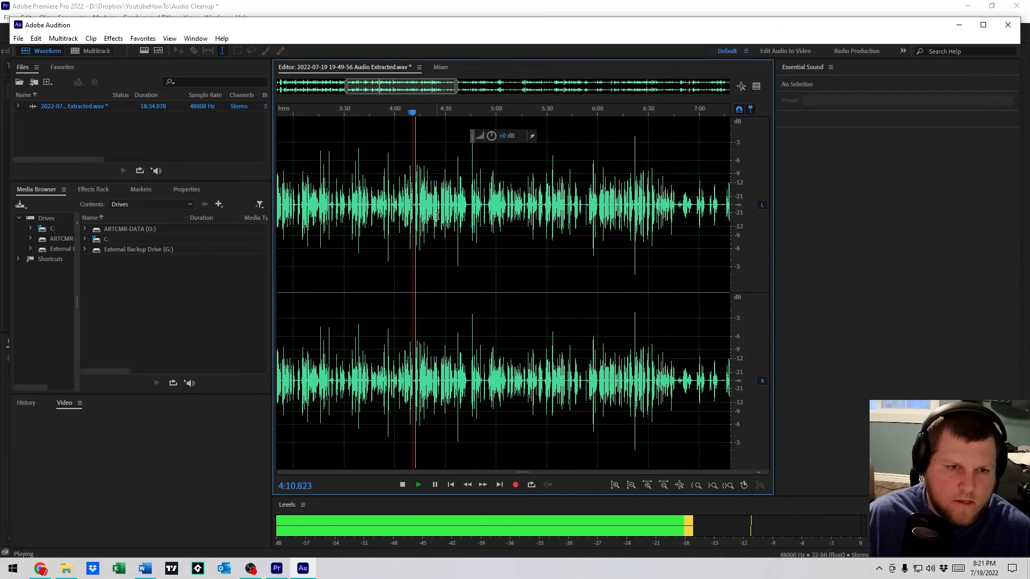
{"action": "key", "text": "space"}
{"action": "scroll", "coordinate": [432, 214], "scroll_direction": "up", "scroll_amount": 2}
{"action": "left_click", "coordinate": [451, 204]}
{"action": "key", "text": "space"}
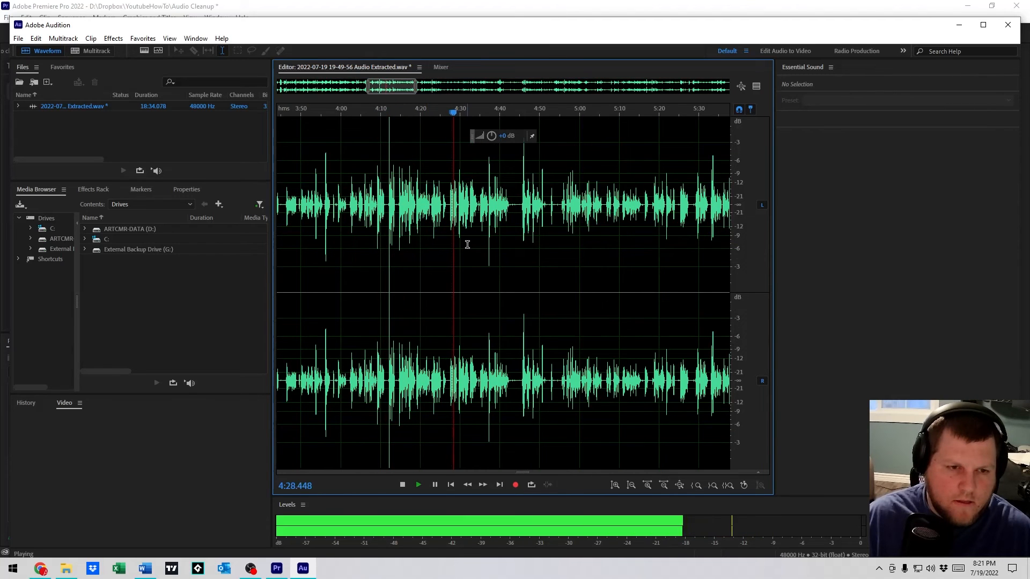
{"action": "key", "text": "space"}
{"action": "left_click", "coordinate": [614, 201]}
{"action": "key", "text": "space"}
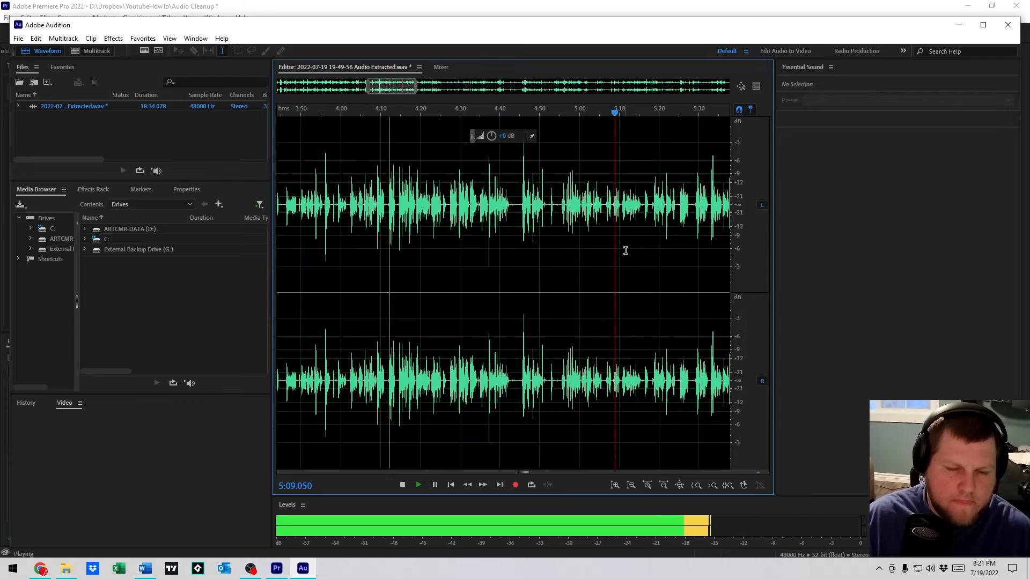
{"action": "key", "text": "space"}
{"action": "scroll", "coordinate": [614, 245], "scroll_direction": "down", "scroll_amount": 5}
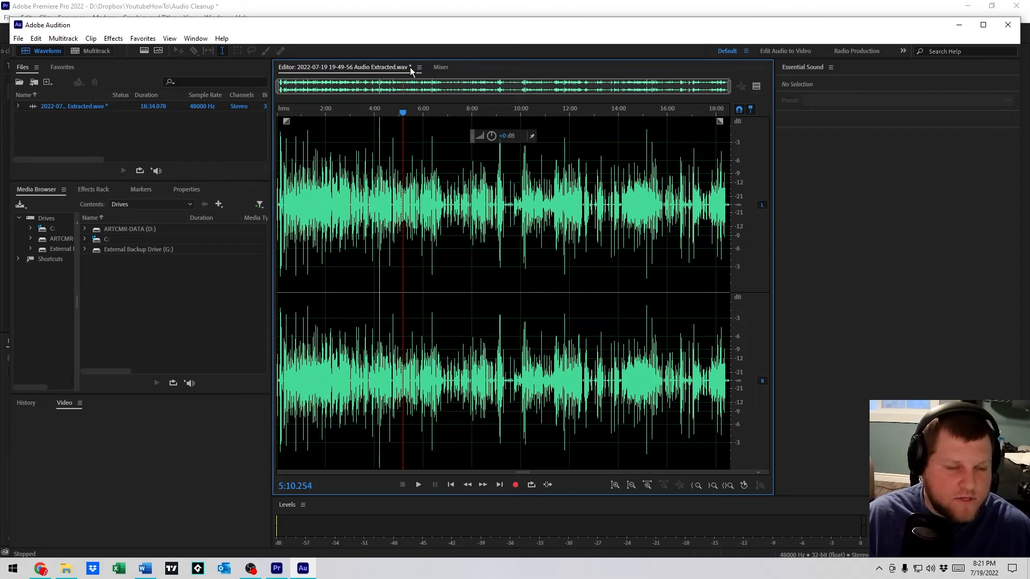
Step: Save the cleaned audio file and return to the sequence's audio track in Premiere Pro
{"action": "left_click", "coordinate": [537, 308]}
{"action": "key", "text": "ctrl+s"}
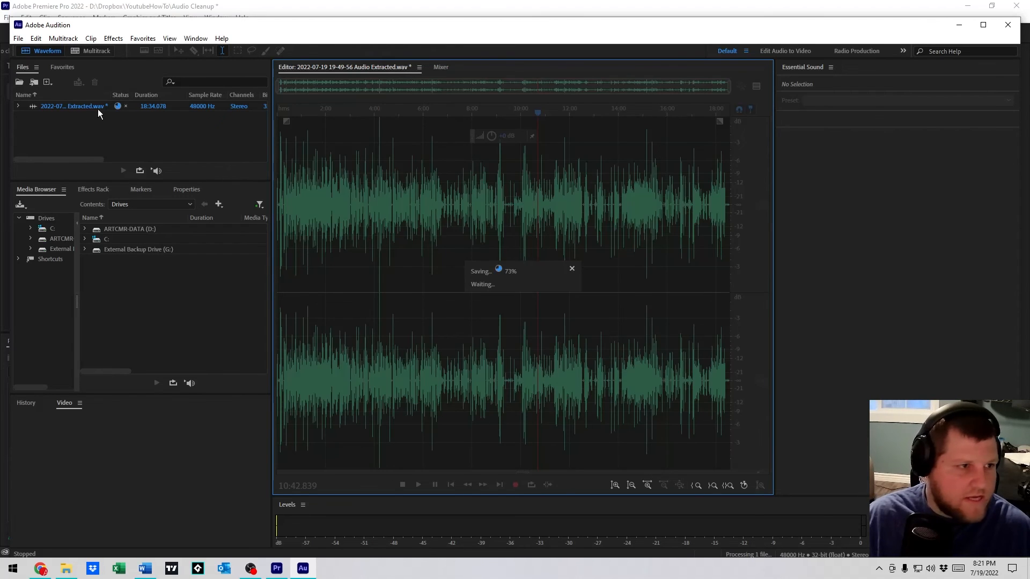
{"action": "left_click", "coordinate": [18, 38]}
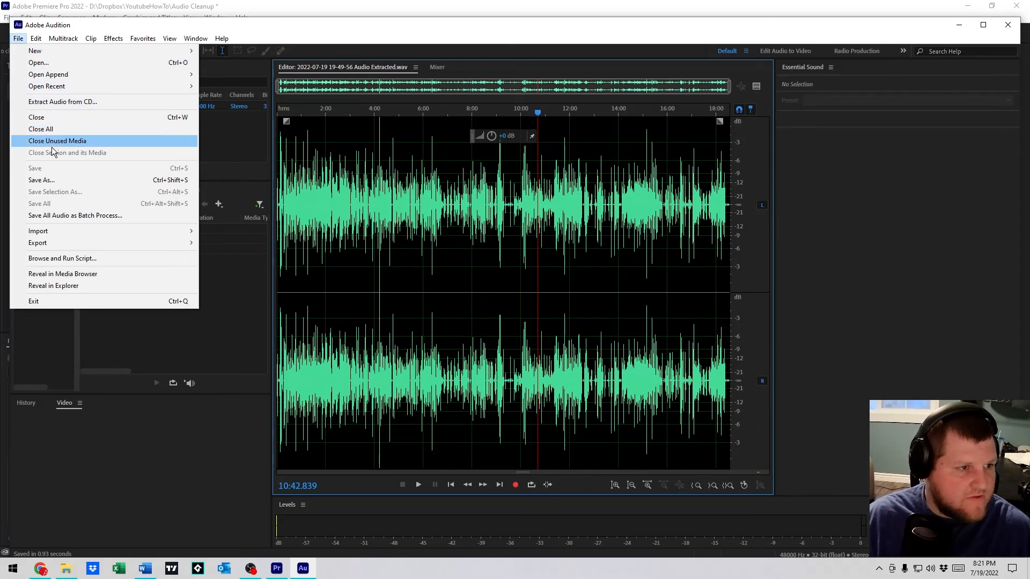
{"action": "left_click", "coordinate": [519, 38]}
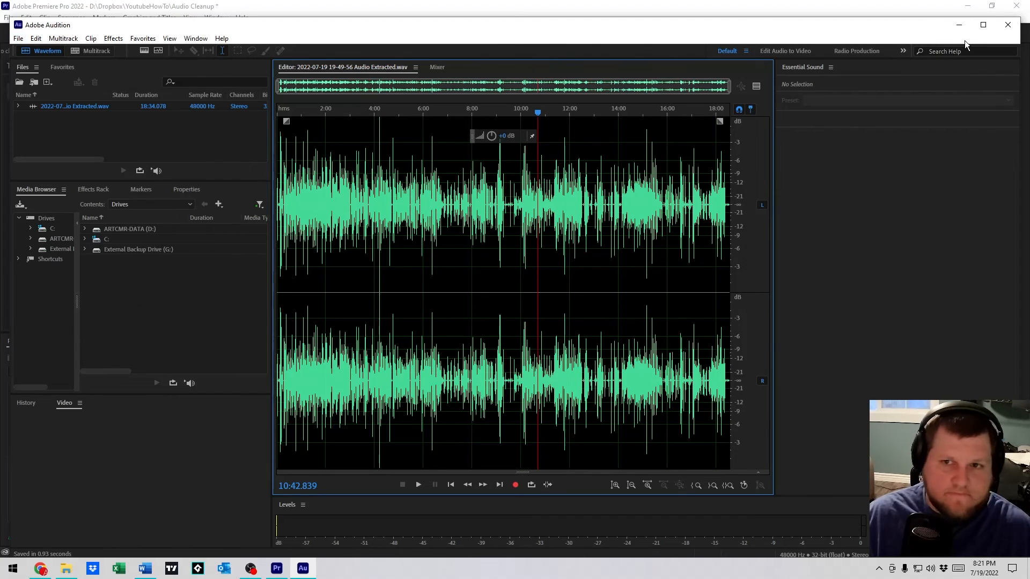
{"action": "left_click", "coordinate": [960, 27]}
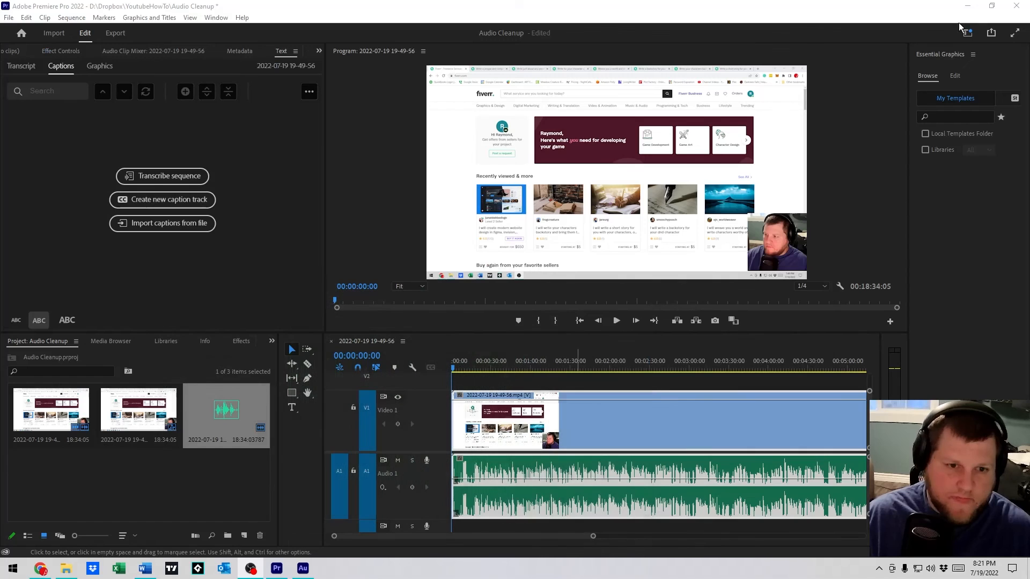
{"action": "left_click", "coordinate": [585, 479]}
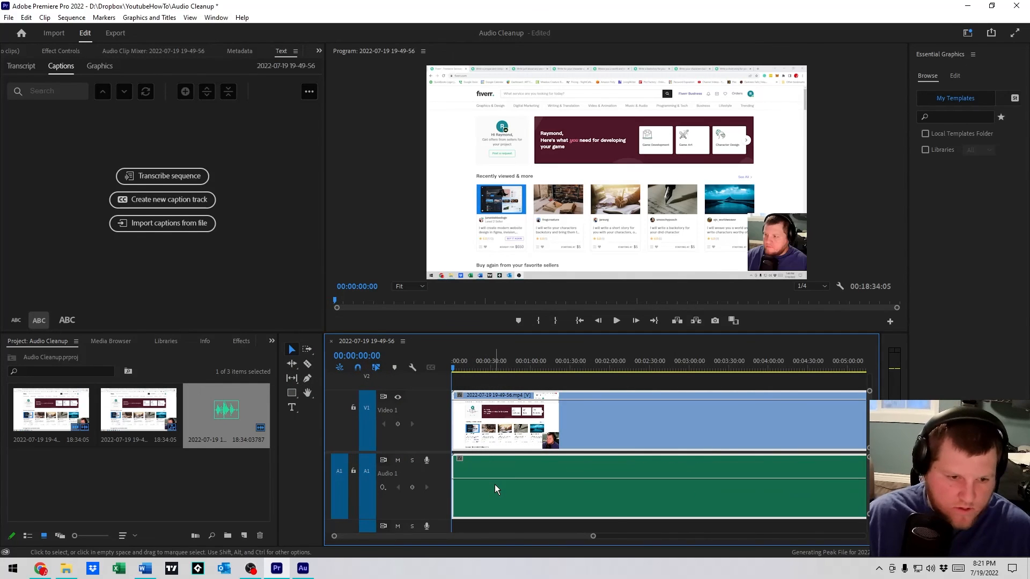